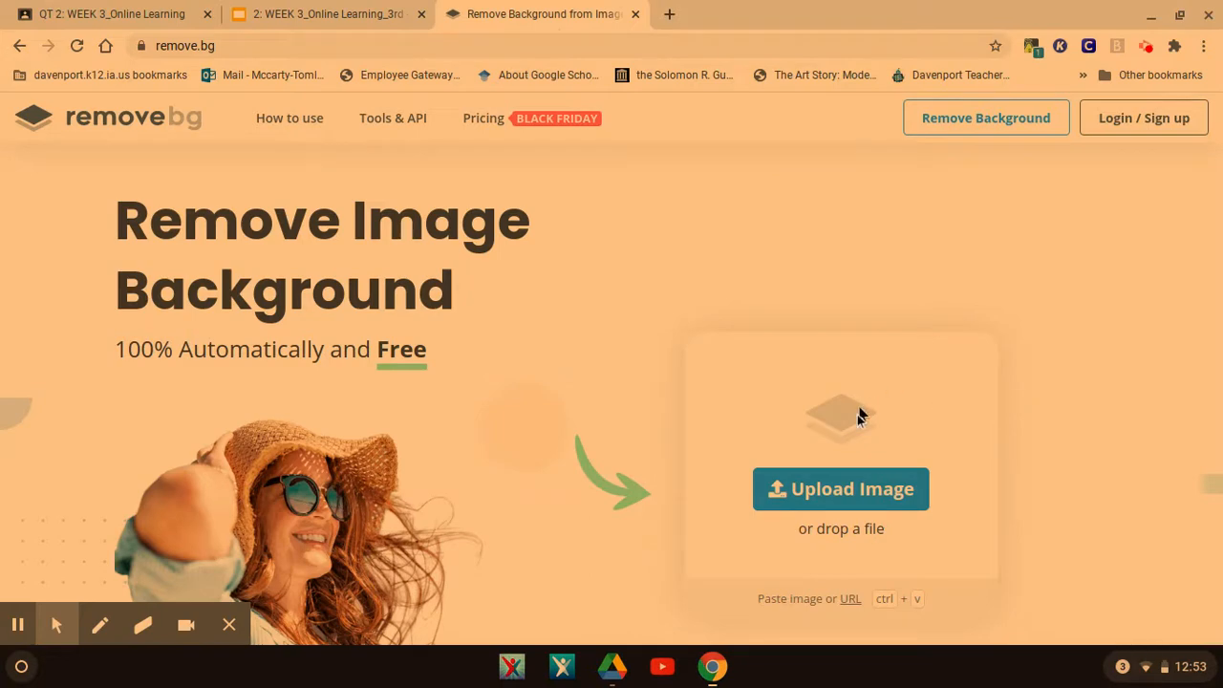
Step: Upload IMG_20201125_125316.jpg from Downloads for background removal and download the 666 × 375 preview image of the result
left_click(867, 505)
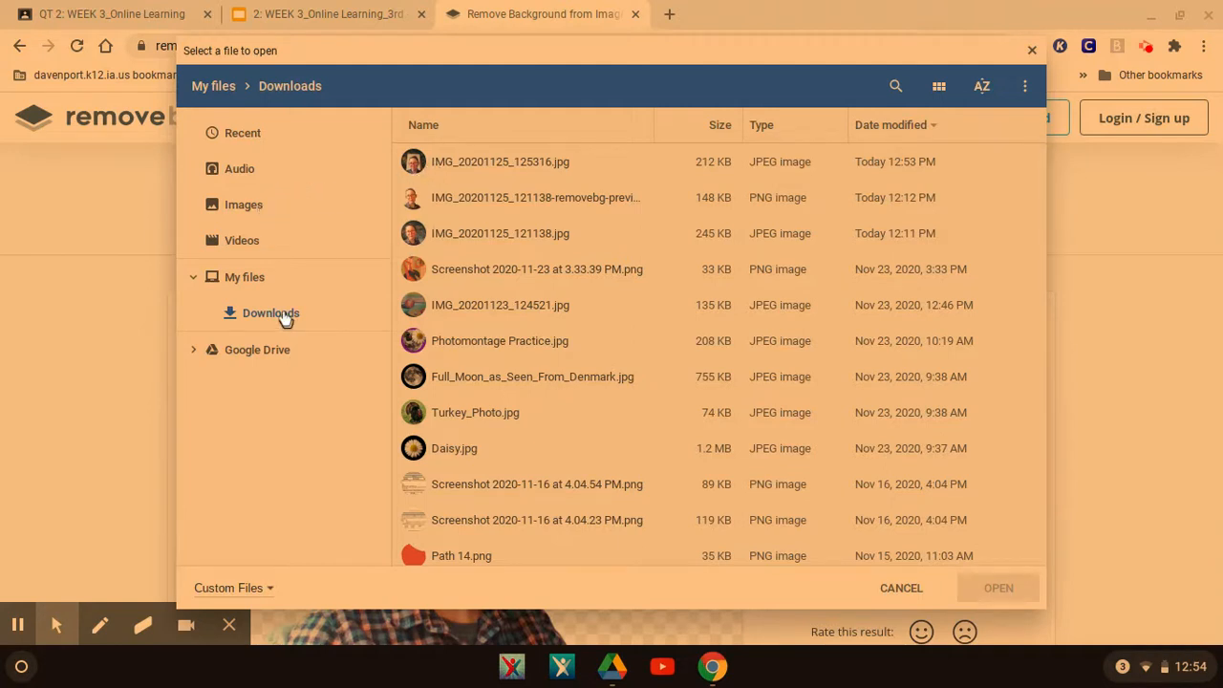
left_click(481, 165)
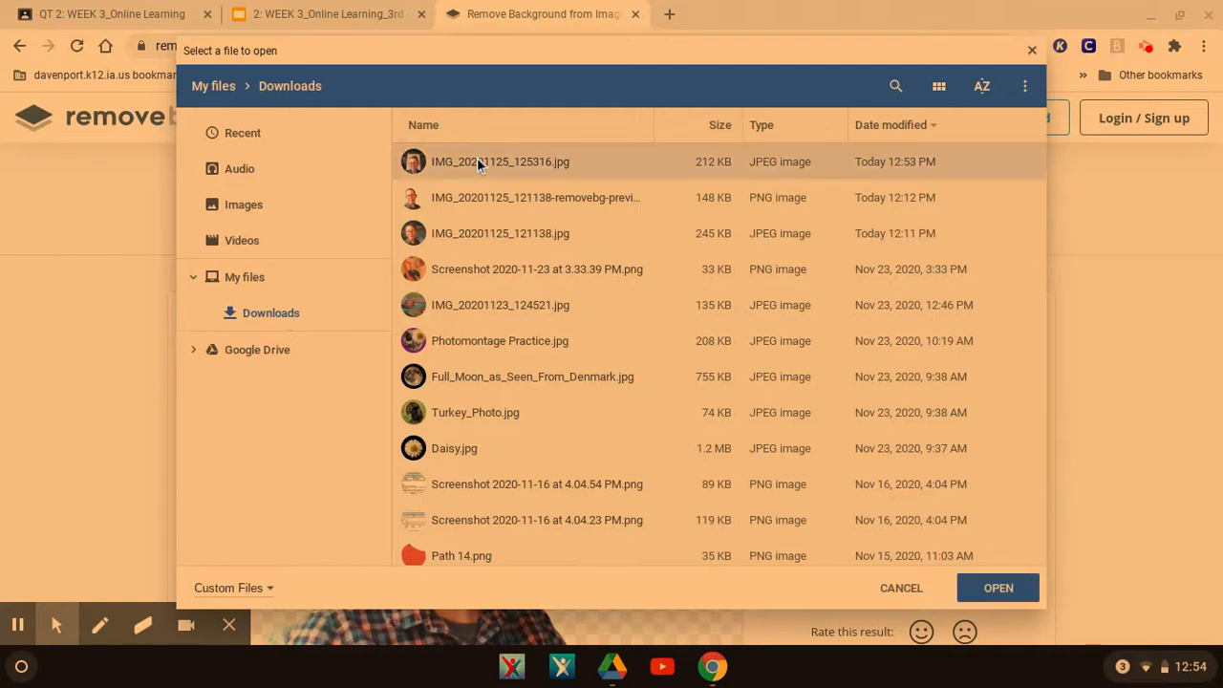
left_click(998, 590)
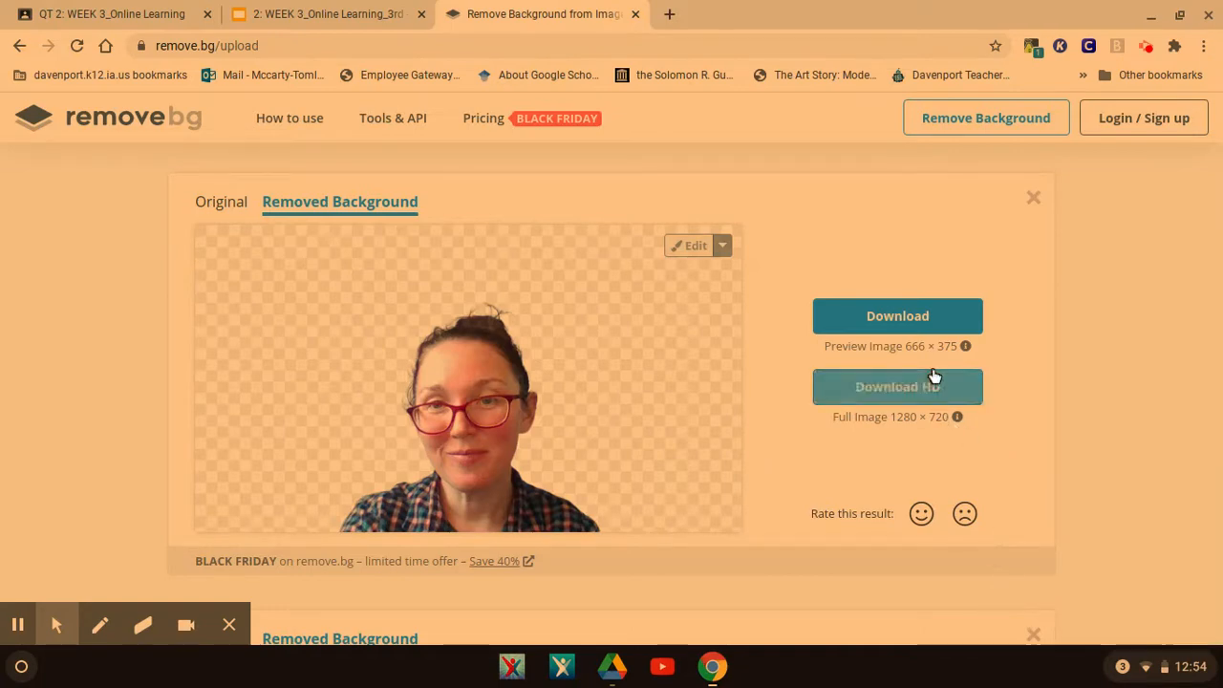
left_click(902, 318)
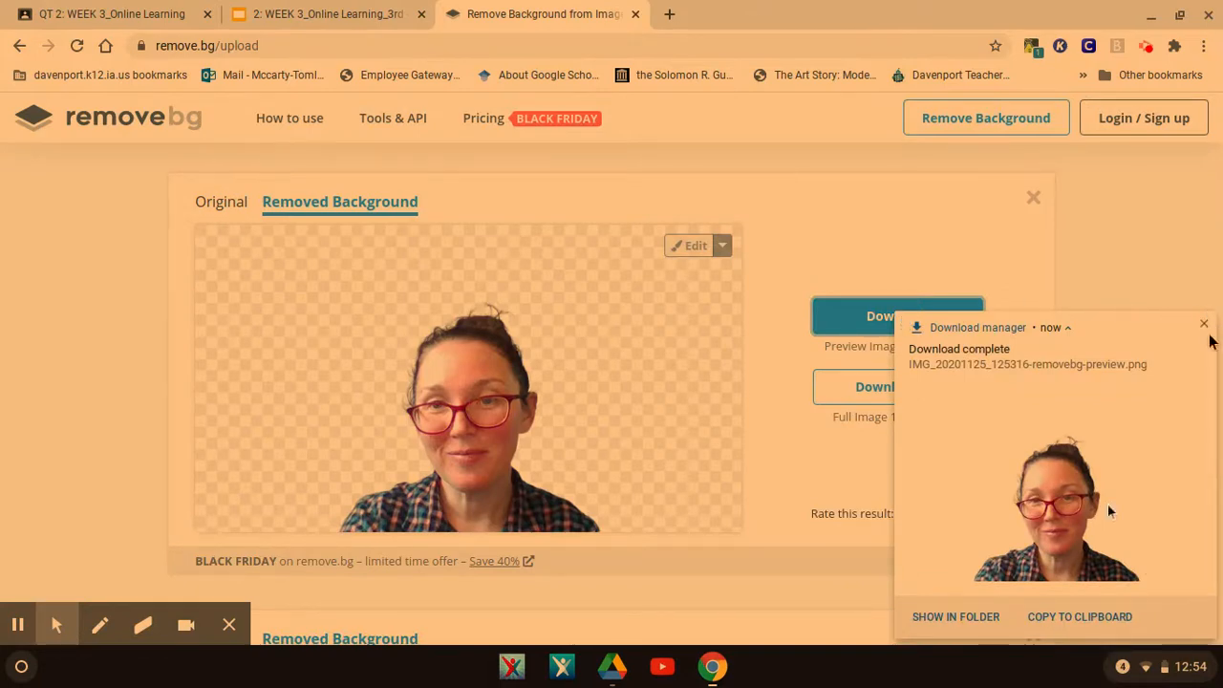
left_click(1204, 327)
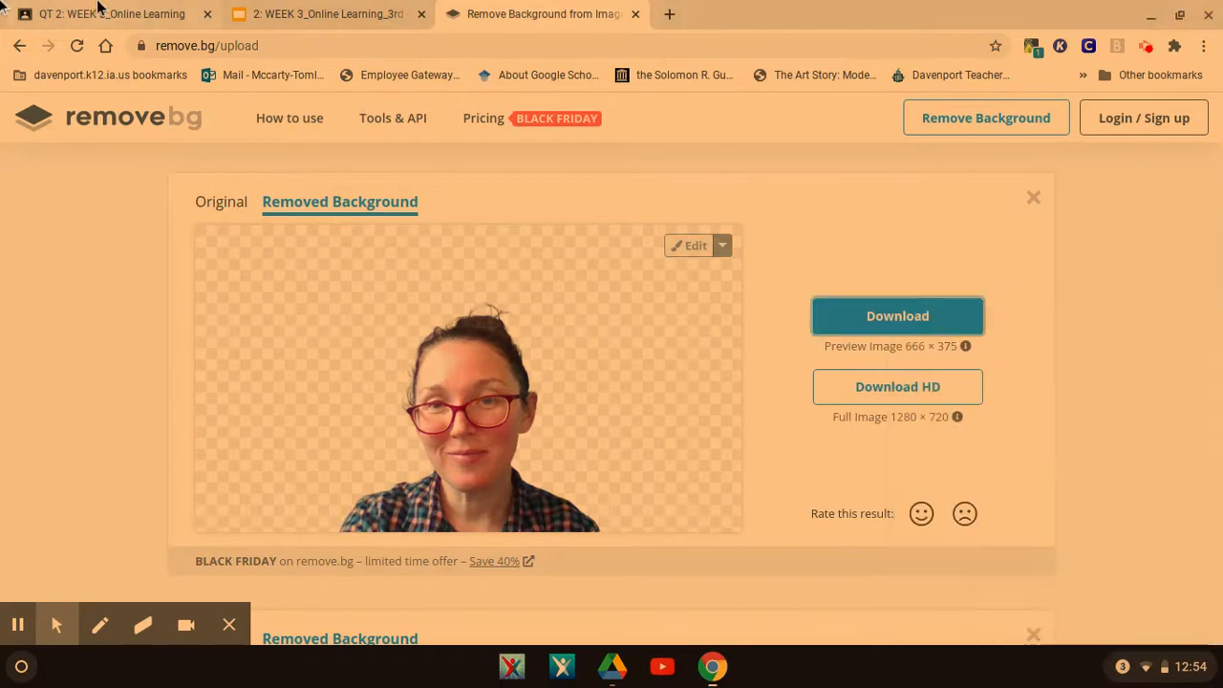
Step: Switch to the Google Slides lesson and display the "Step 3: Insert Photo into Google Drawings" slide
left_click(372, 16)
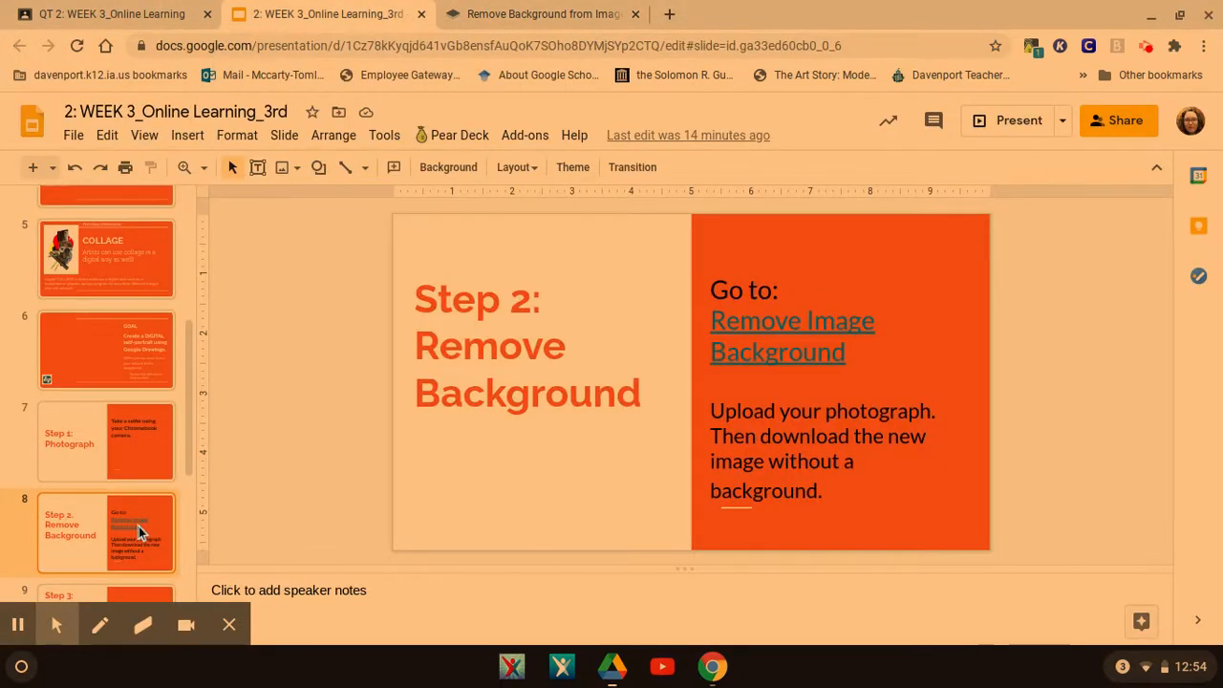
scroll(138, 526, "up", 1)
scroll(138, 527, "down", 4)
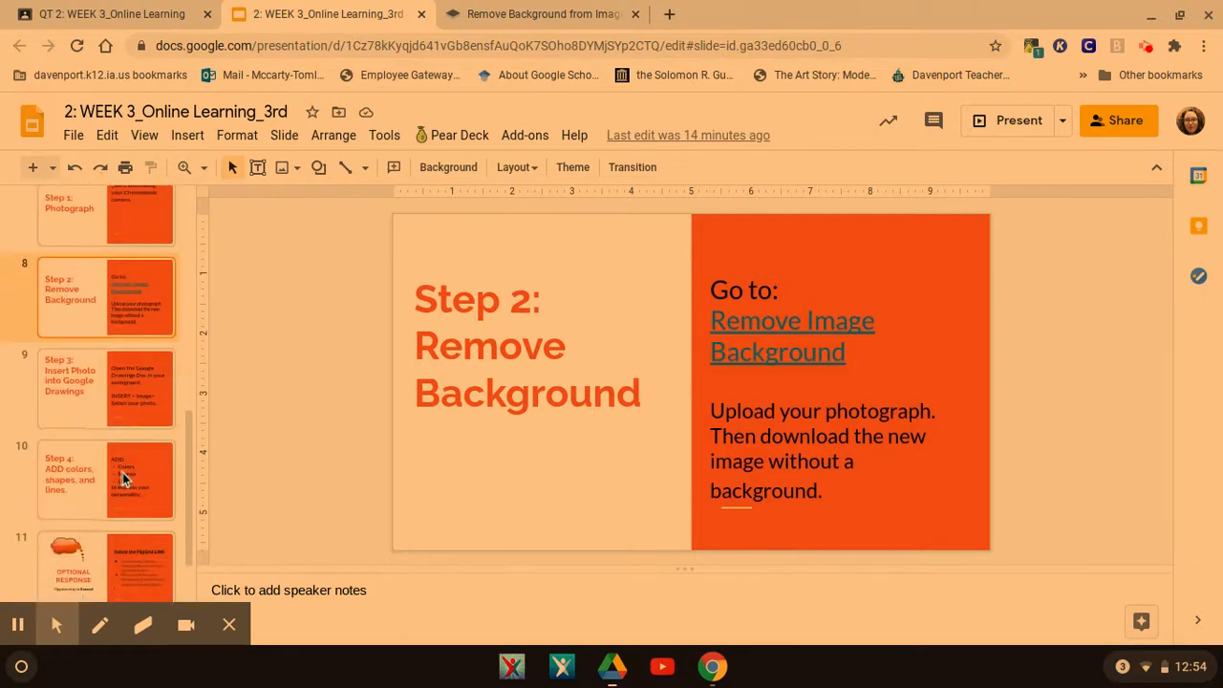
left_click(98, 395)
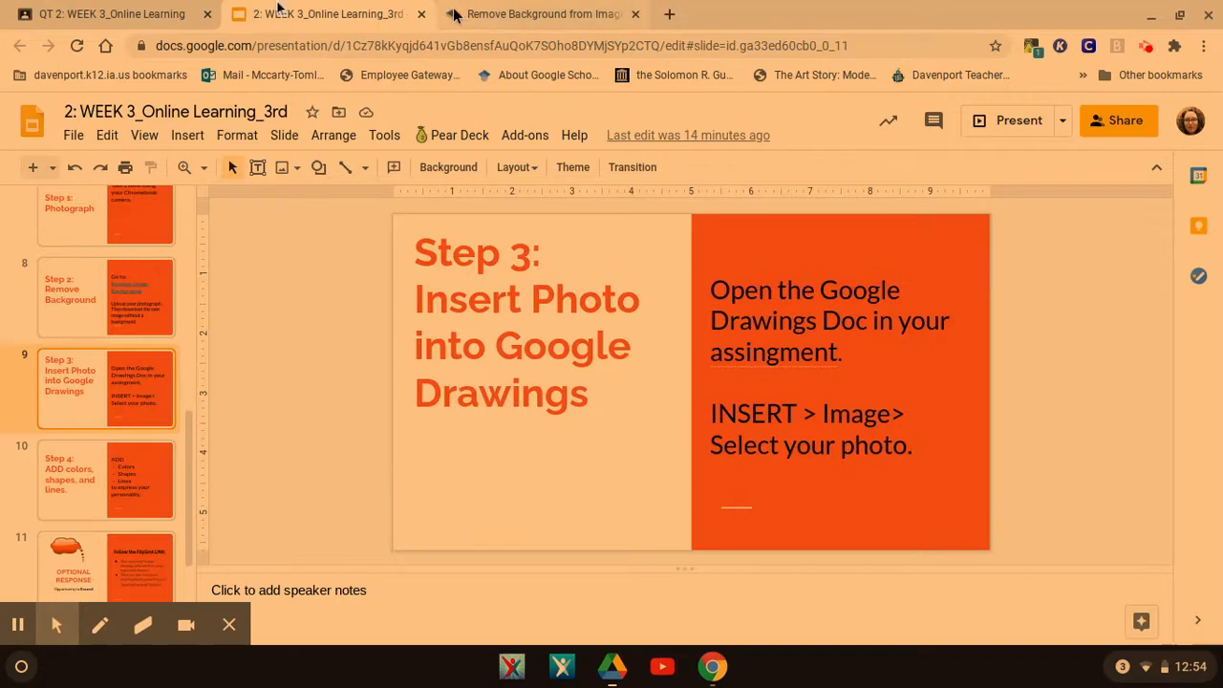
Step: Open the Untitled drawing attached to the Google Classroom assignment and insert IMG_20201125_125316-removebg-preview.png from Downloads into it
left_click(173, 14)
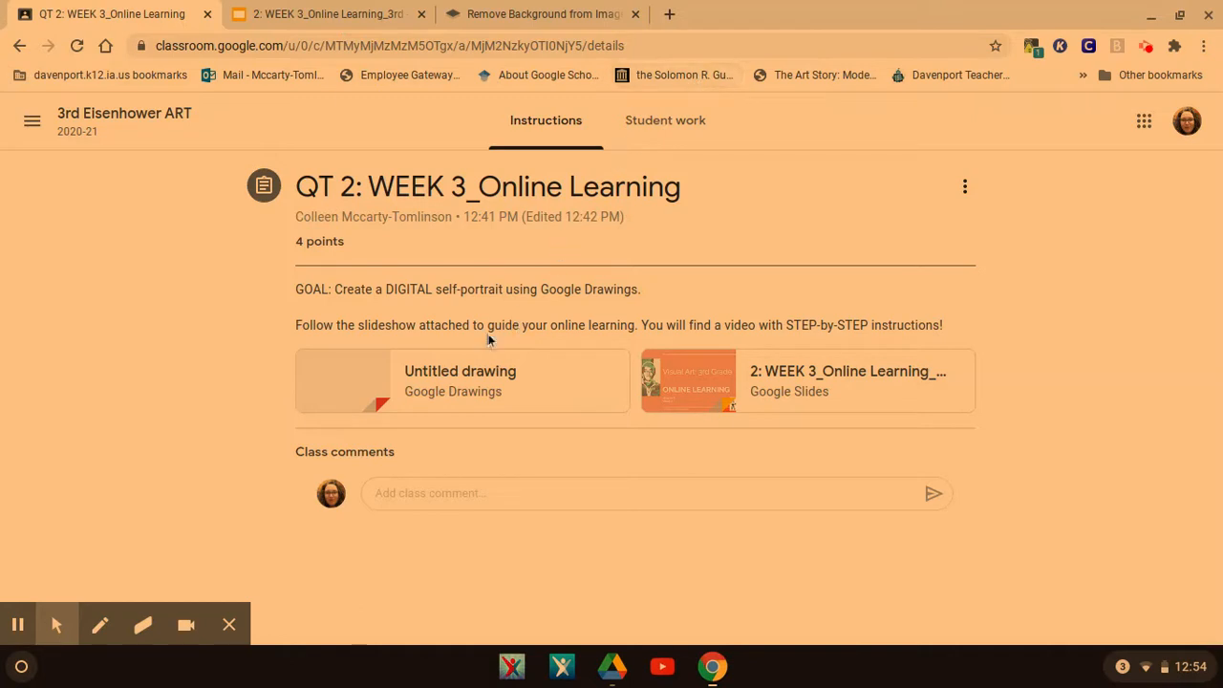
left_click(505, 385)
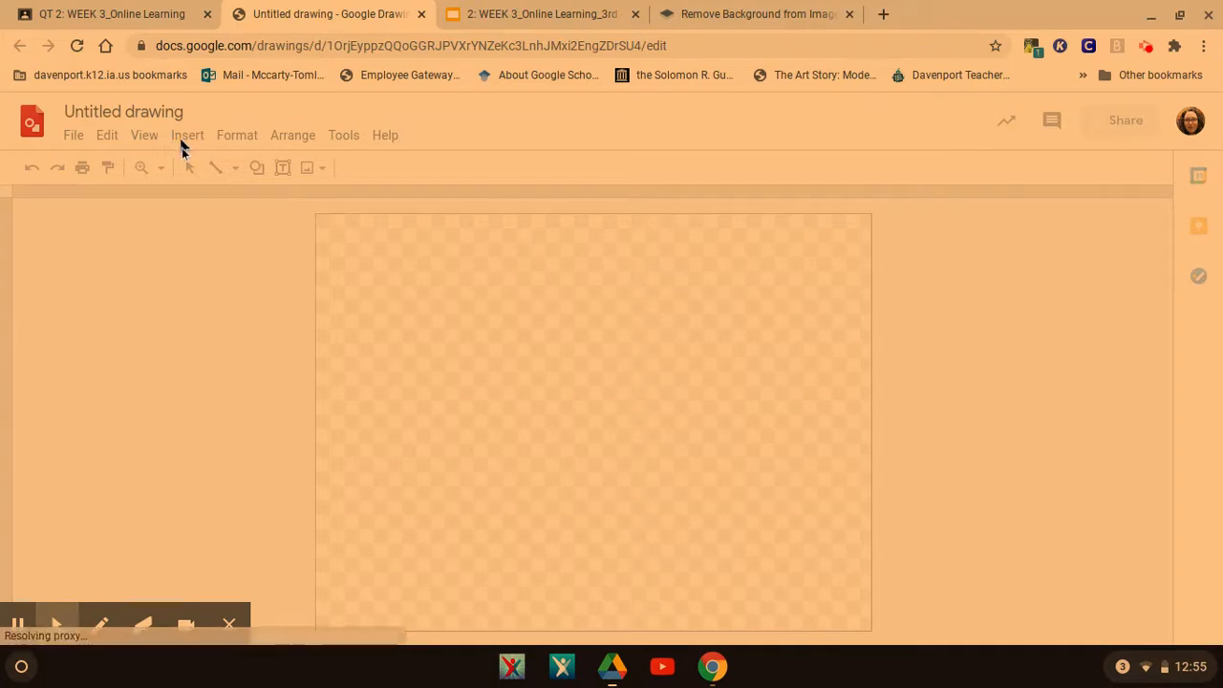
left_click(199, 308)
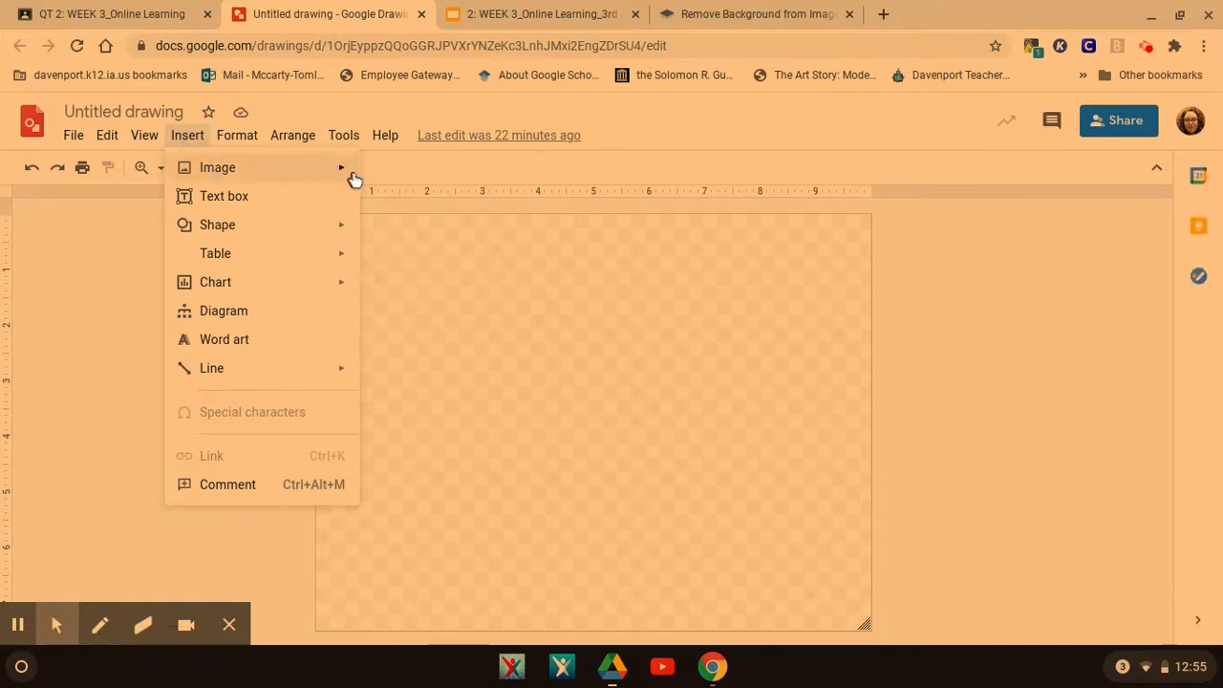
mouse_move(342, 176)
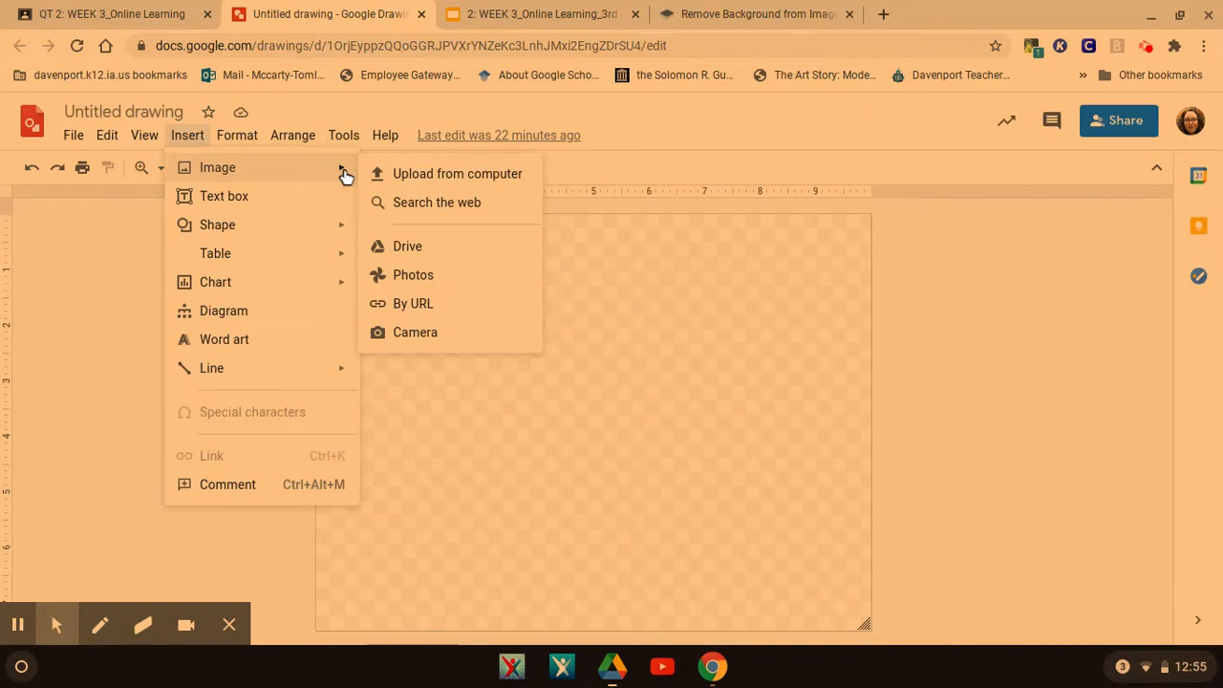
left_click(423, 176)
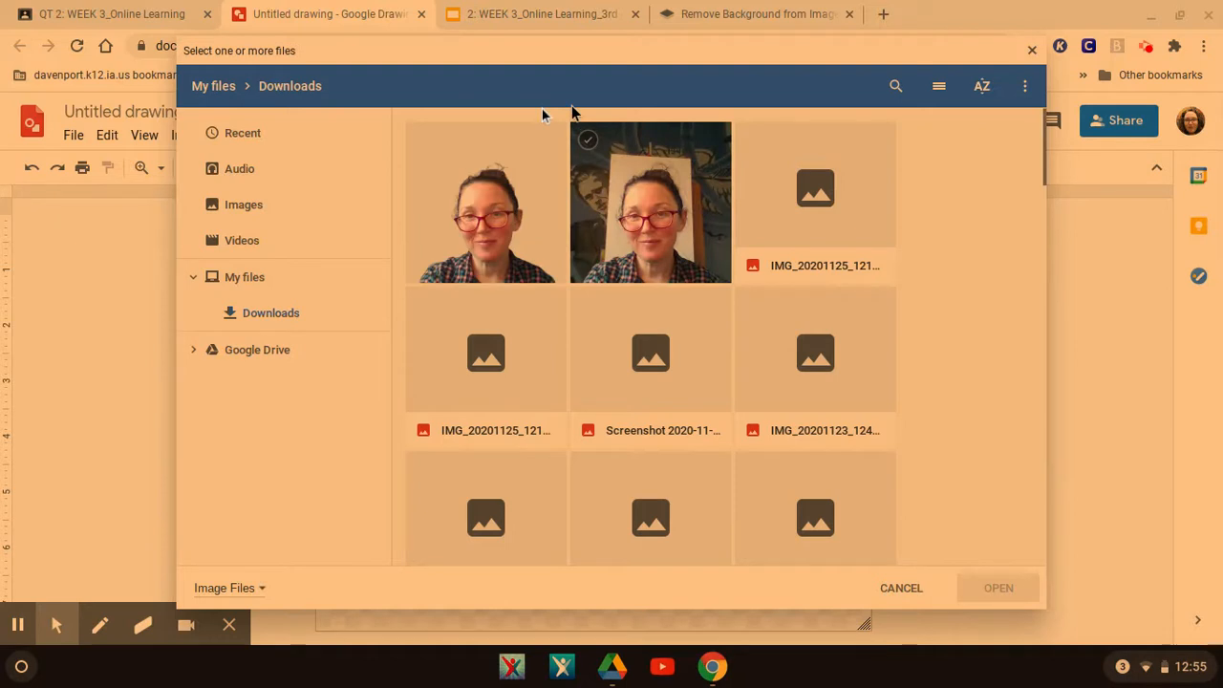
left_click(462, 203)
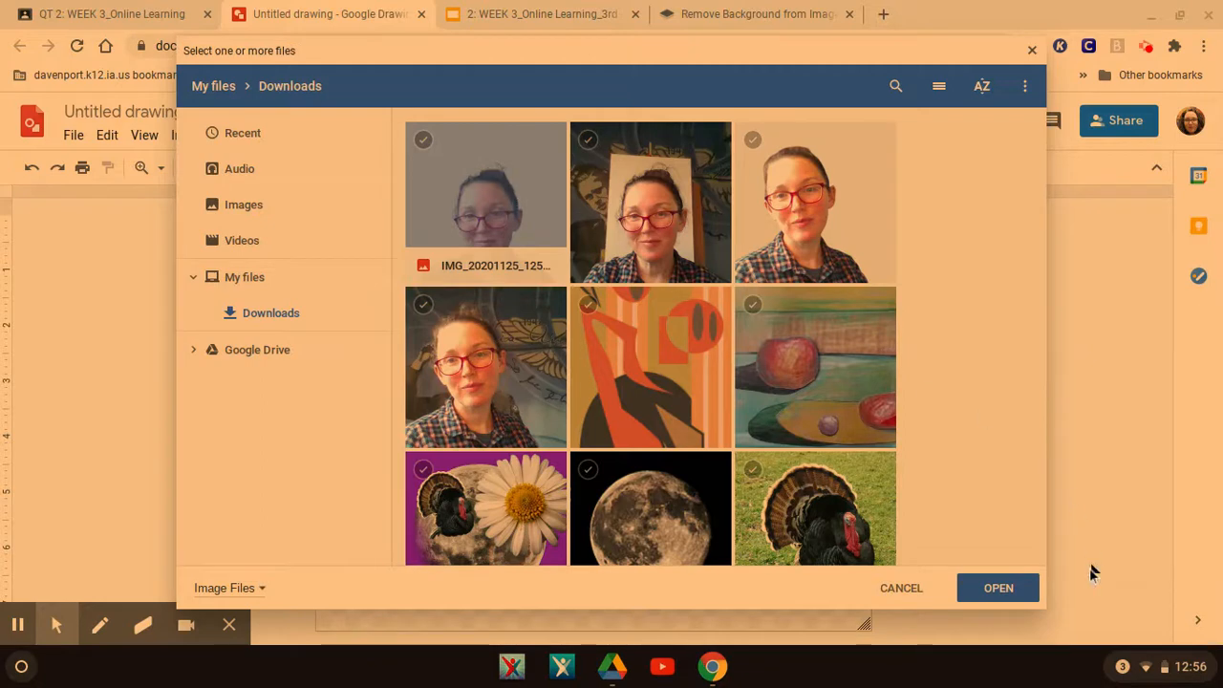
left_click(998, 587)
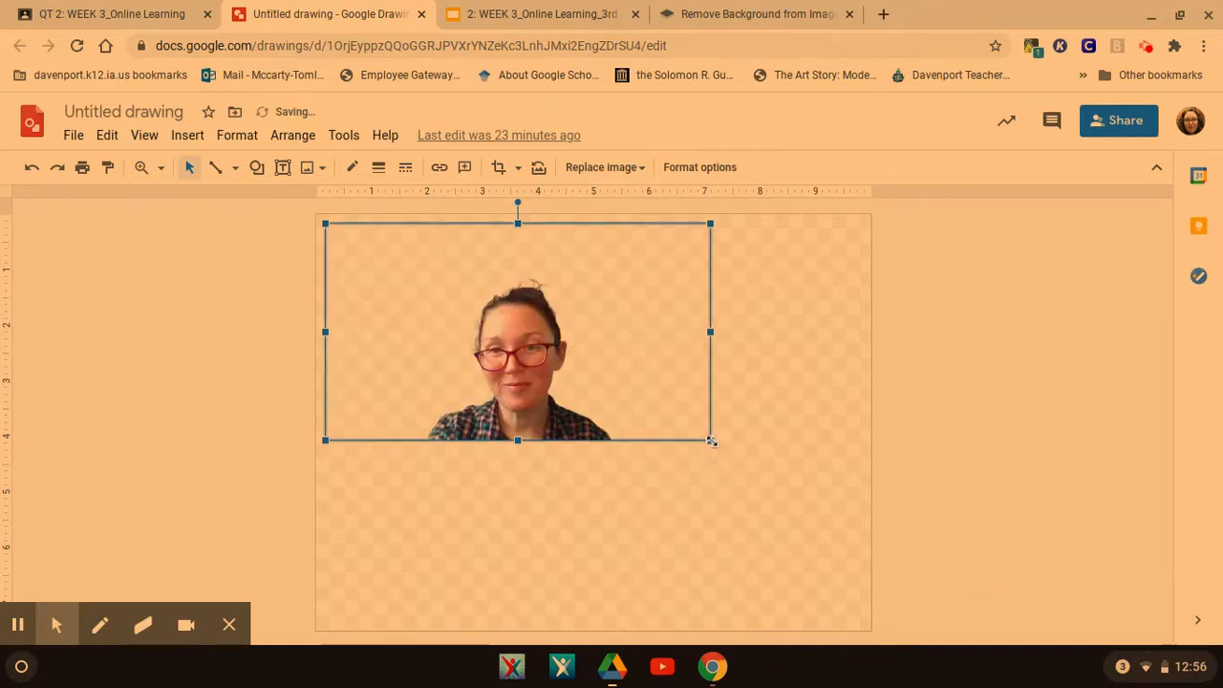
Step: Enlarge the portrait proportionally to nearly the full canvas width and shift it slightly left and down
left_click_drag(712, 441, 821, 534)
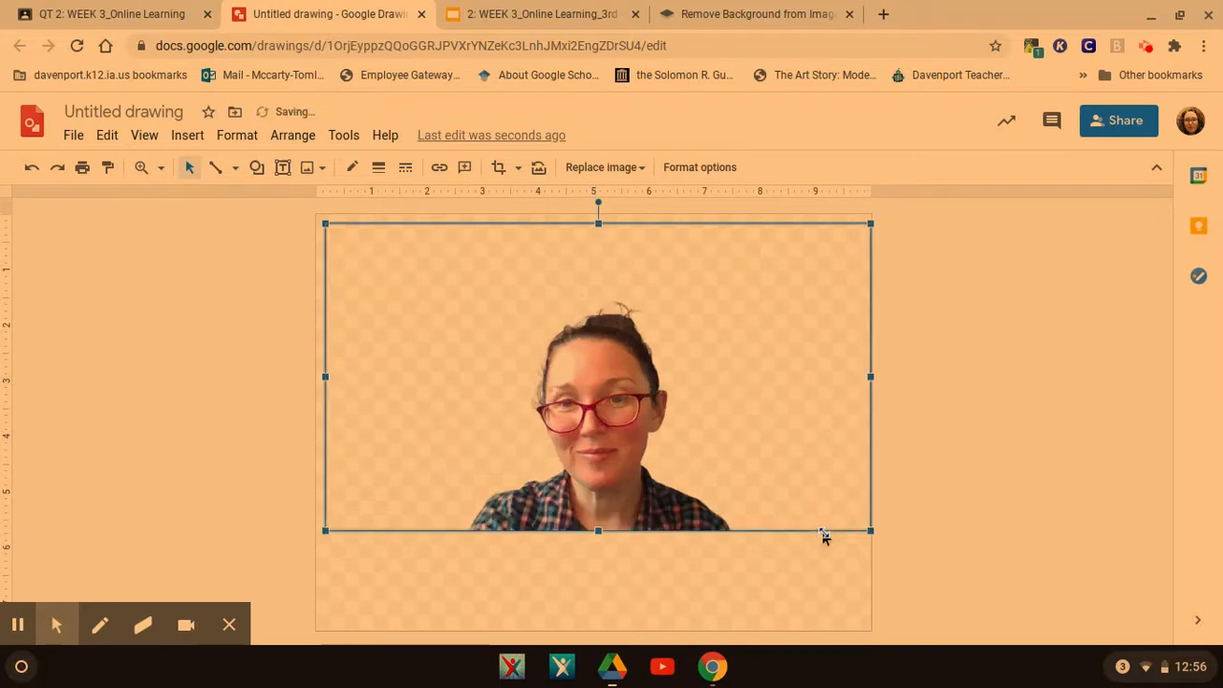
left_click_drag(717, 448, 690, 455)
left_click(861, 417)
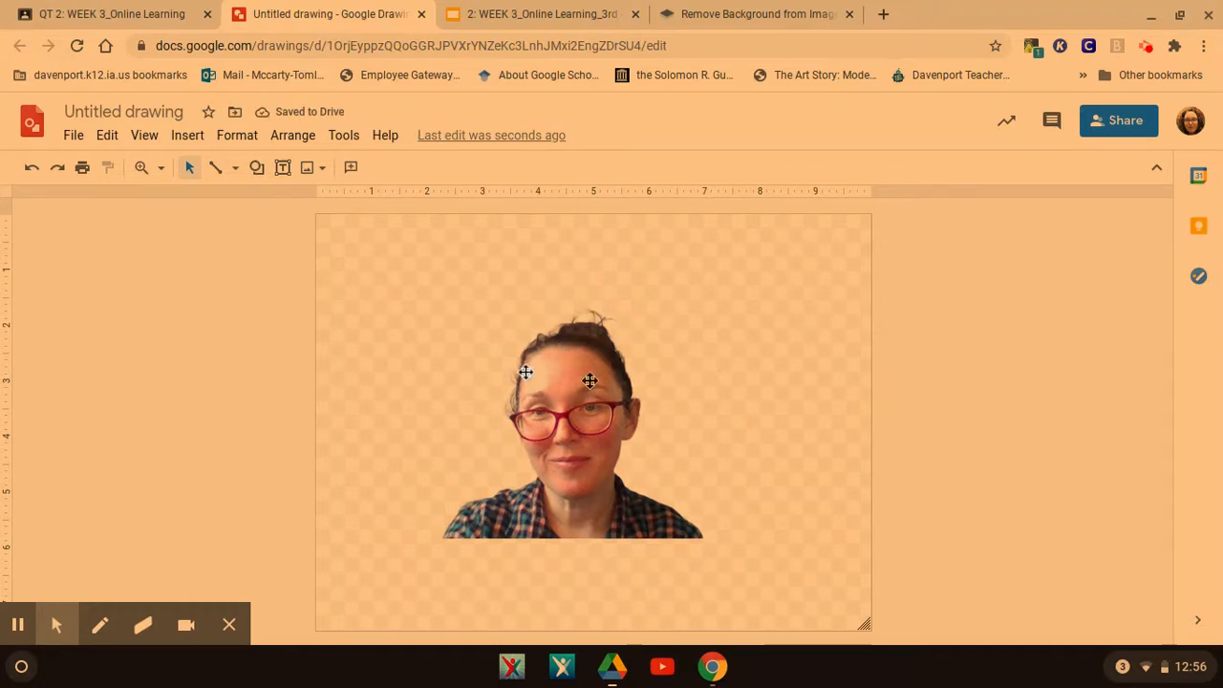
Step: Move the portrait mostly off the left edge of the canvas to clear space for a background
left_click_drag(318, 374, 258, 370)
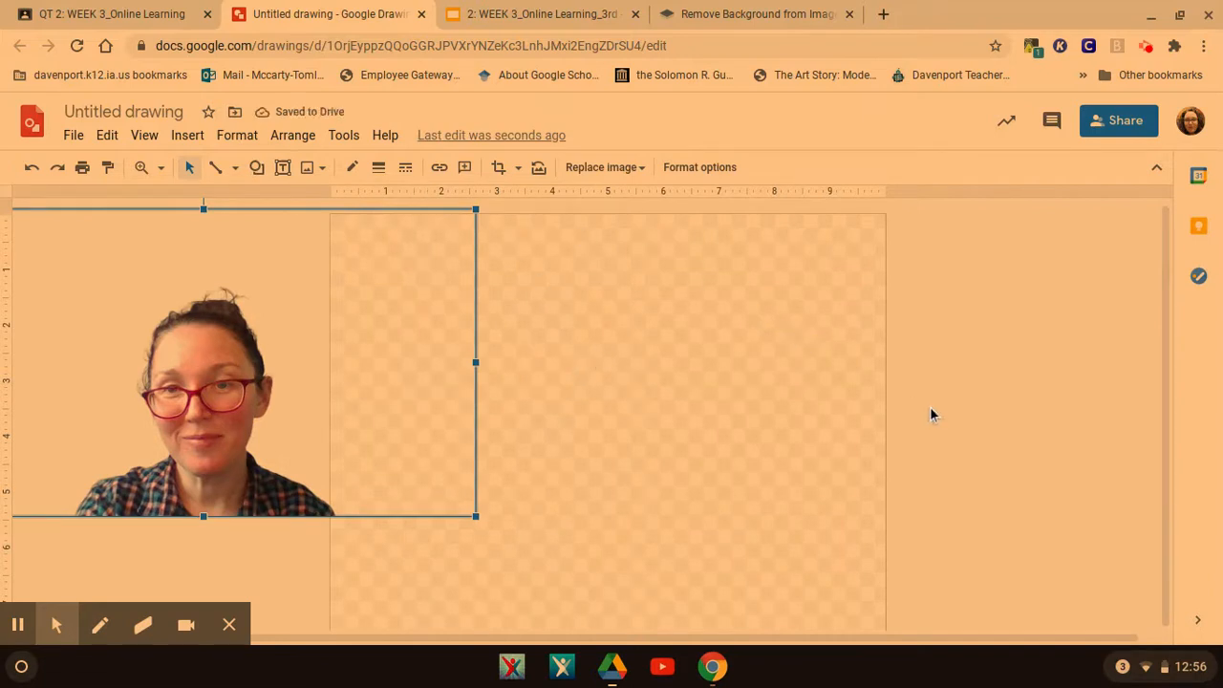
scroll(932, 414, "right", 1)
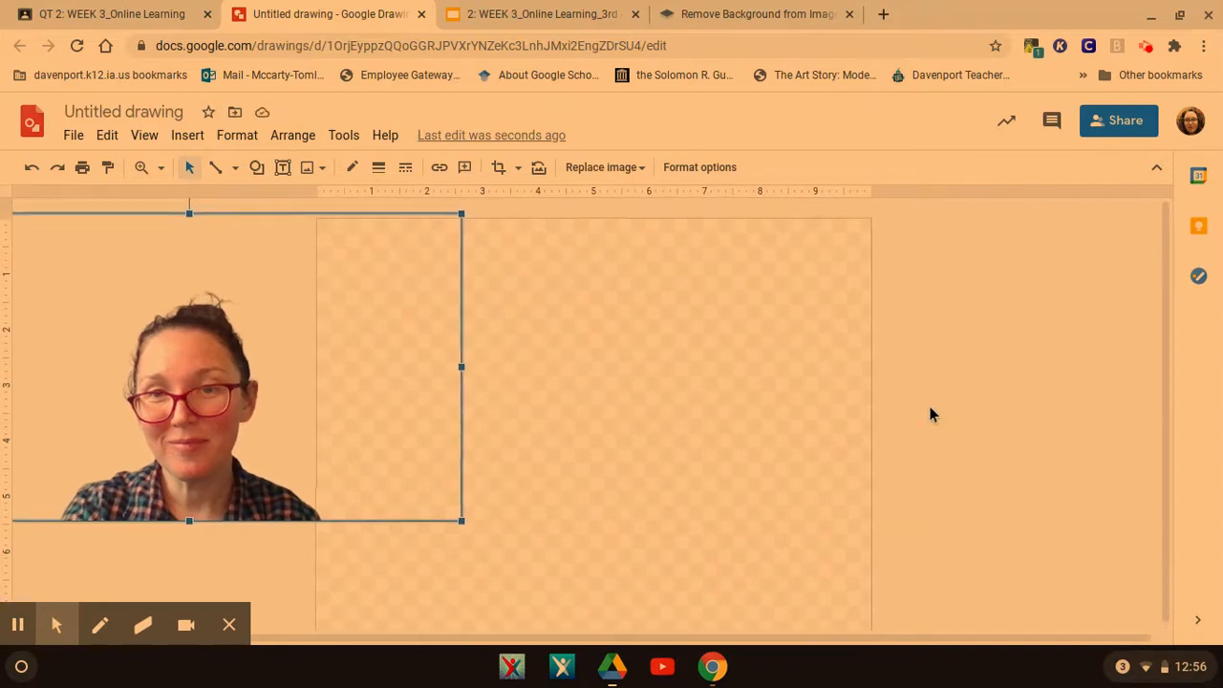
scroll(931, 414, "left", 2)
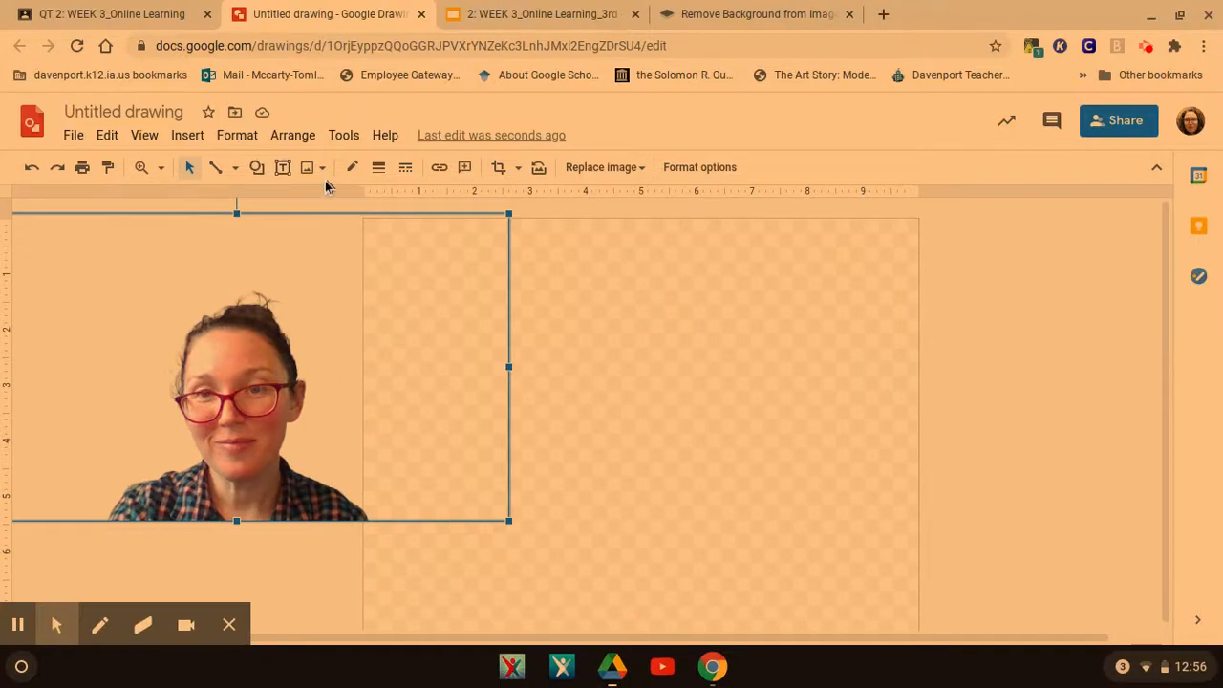
Step: Try to draw a rectangle over the whole canvas with the page zoomed out to 80%
left_click(257, 169)
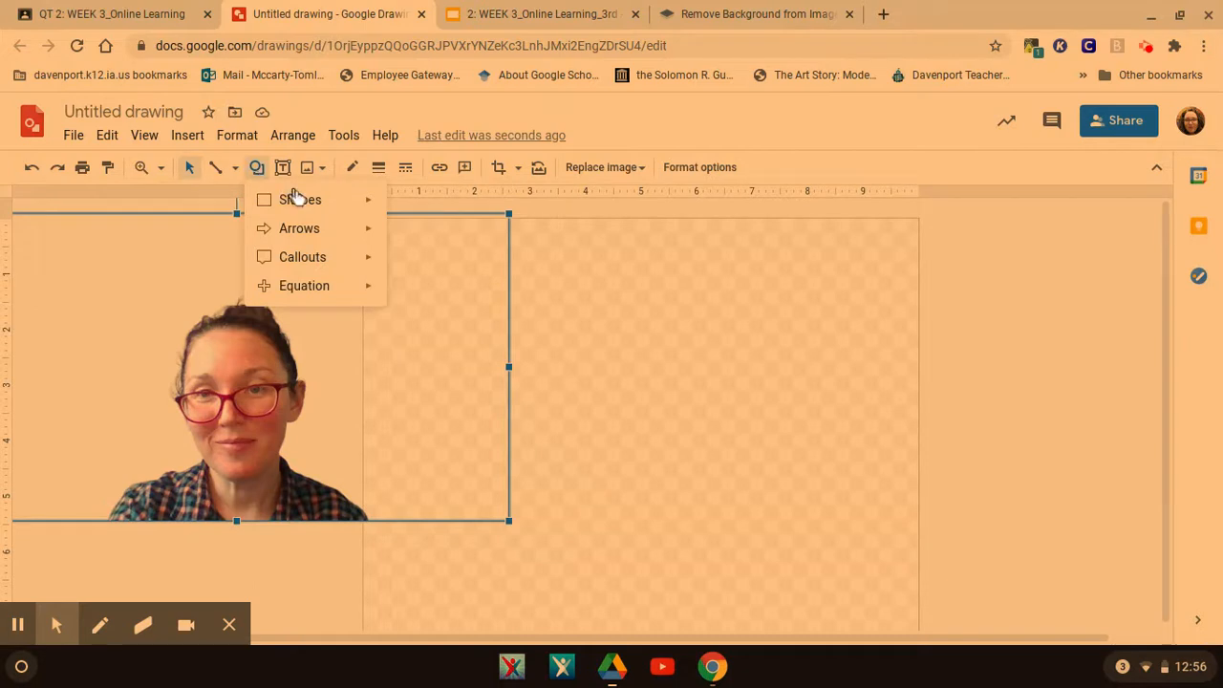
mouse_move(308, 210)
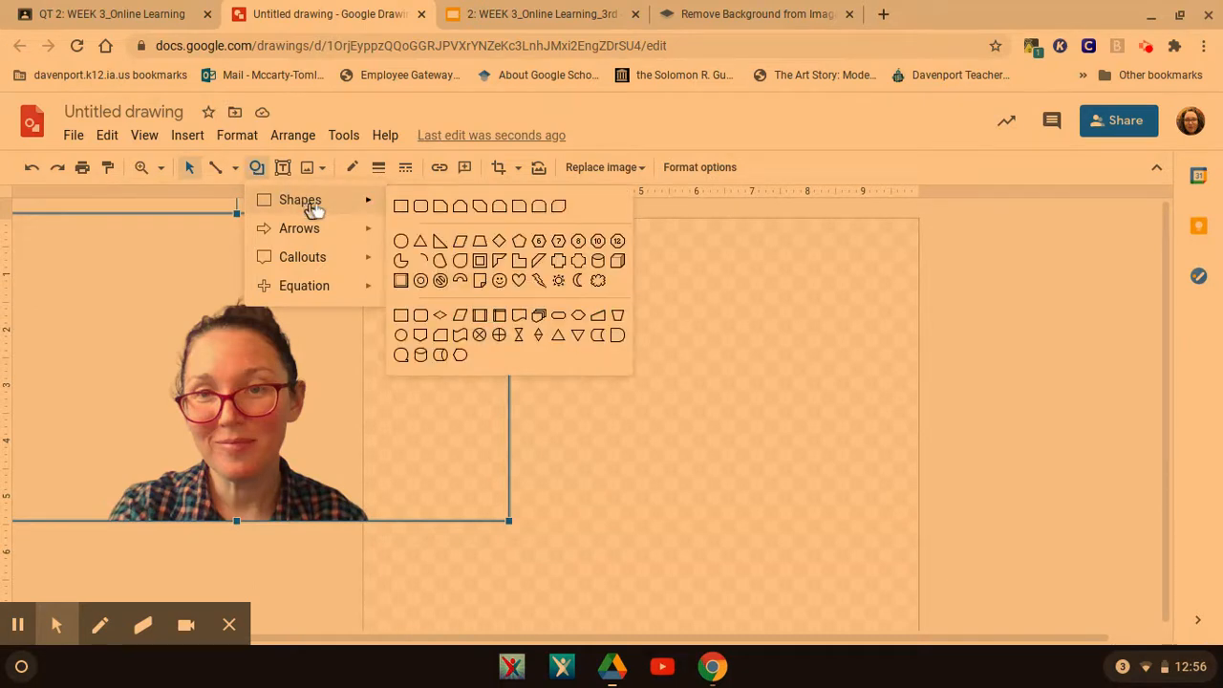
left_click(405, 208)
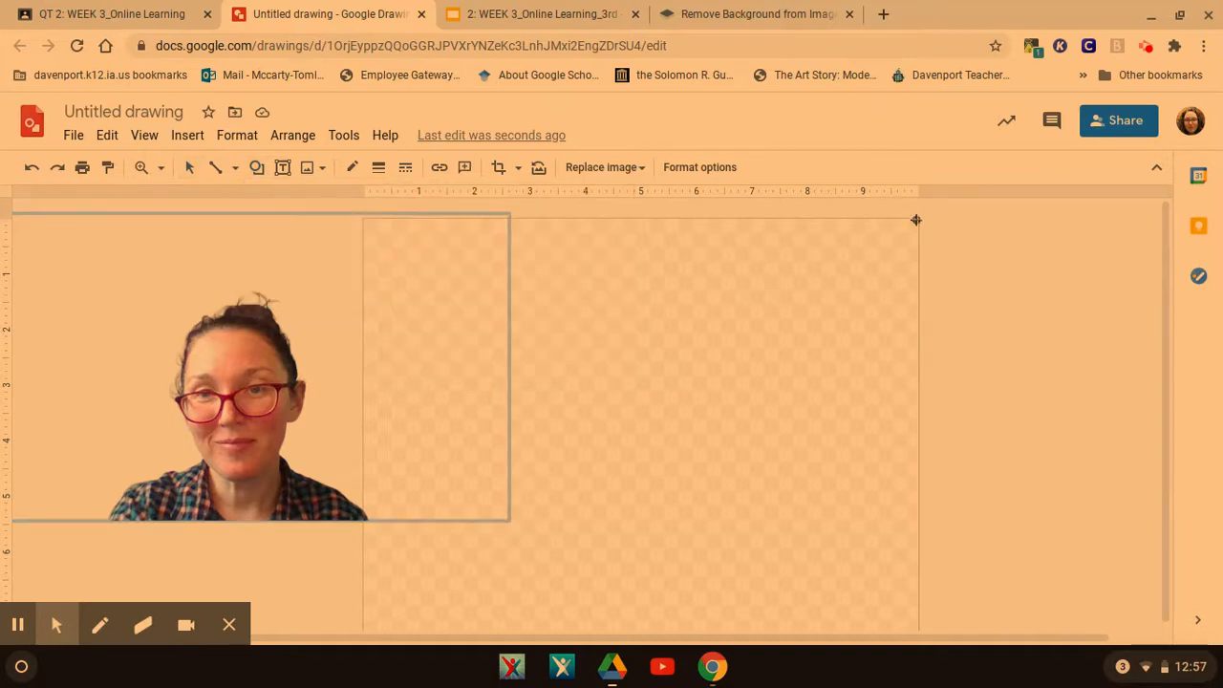
key("ctrl+minus")
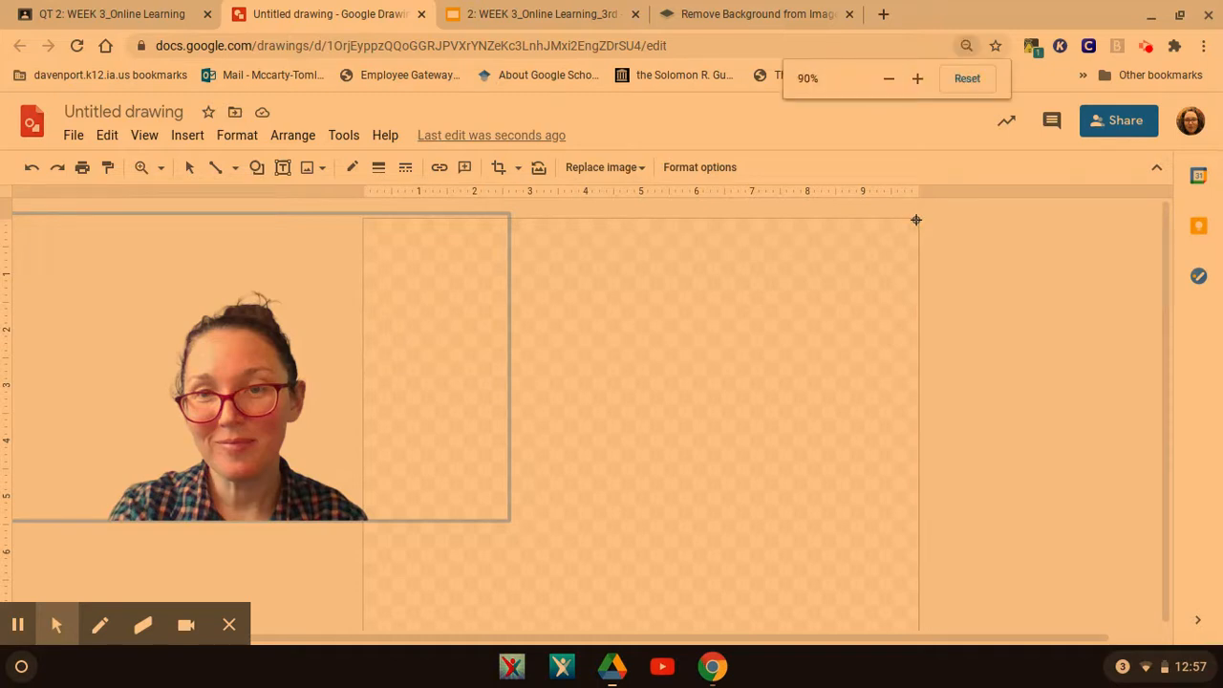
key("ctrl+minus")
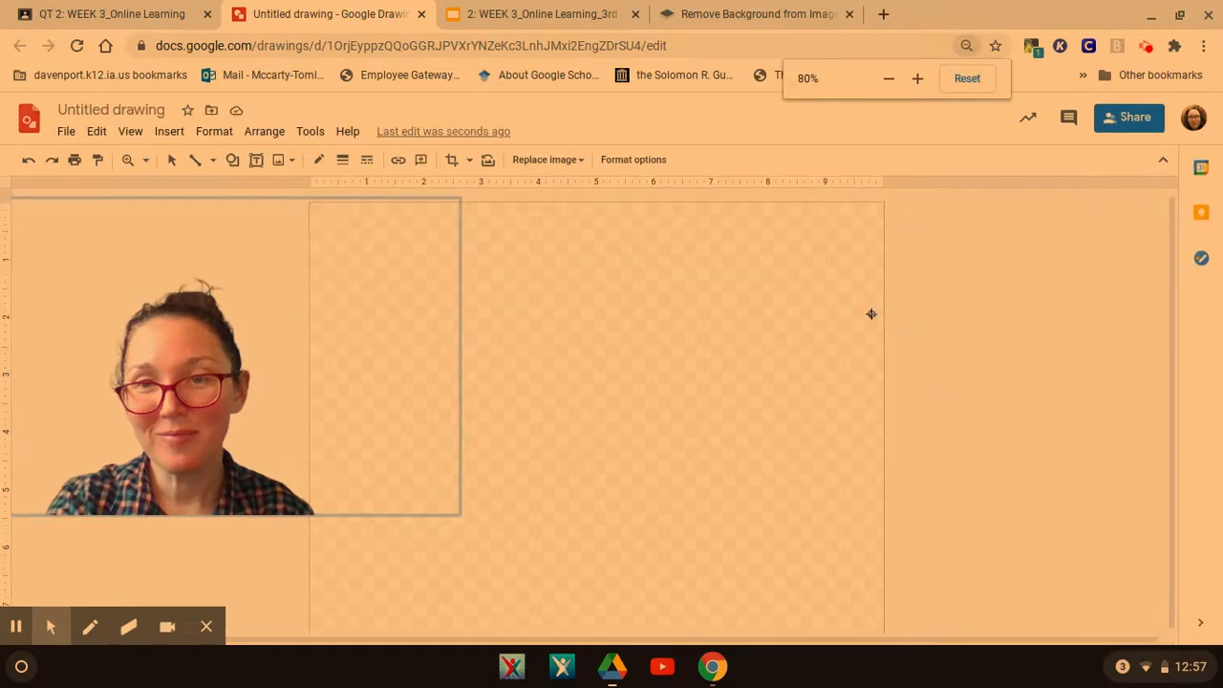
left_click(881, 202)
left_click_drag(883, 201, 297, 642)
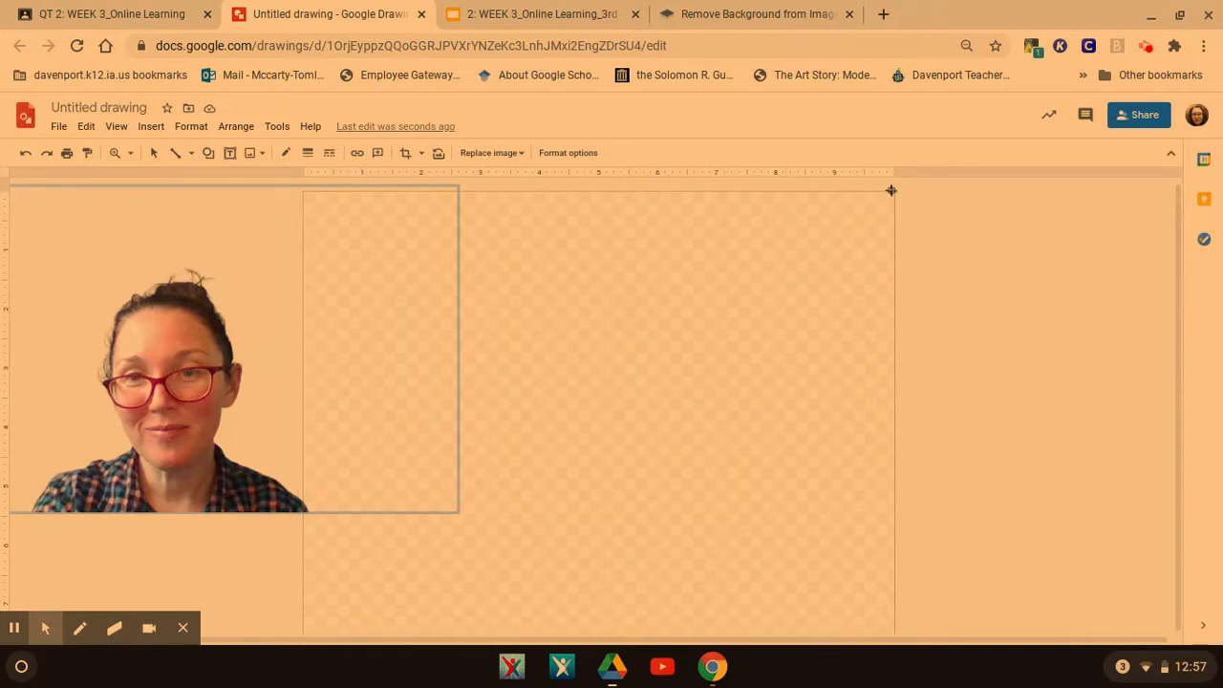
left_click_drag(892, 193, 306, 654)
left_click(208, 156)
mouse_move(262, 181)
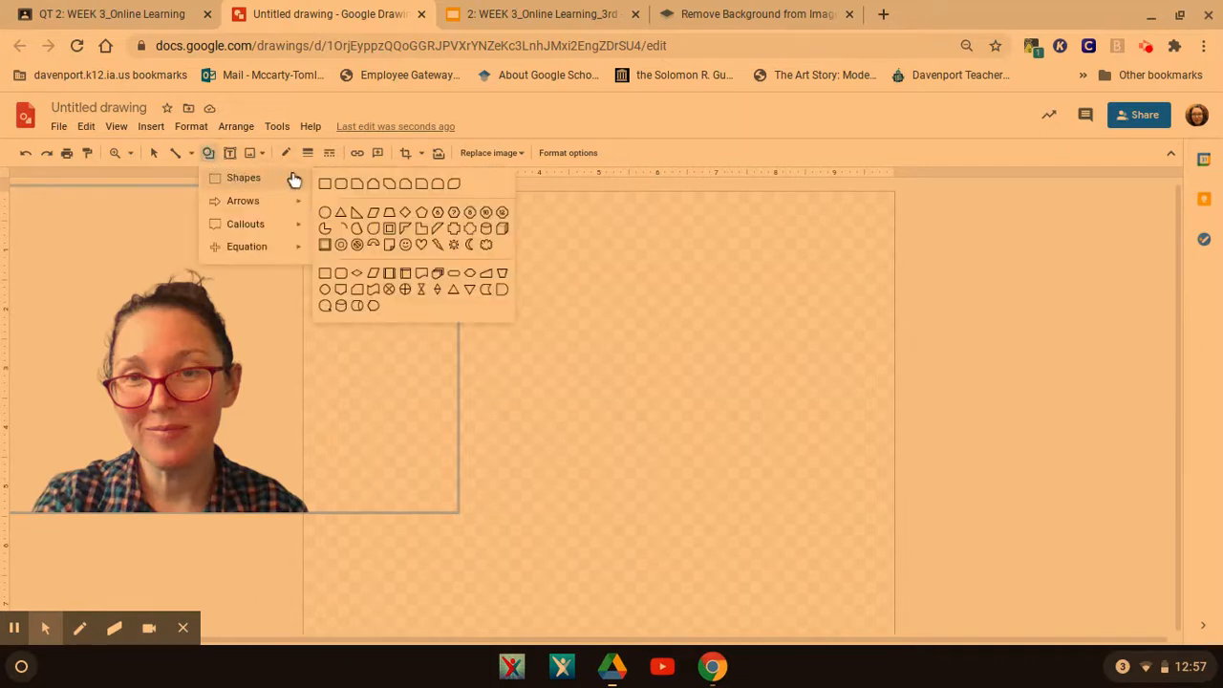
left_click(327, 185)
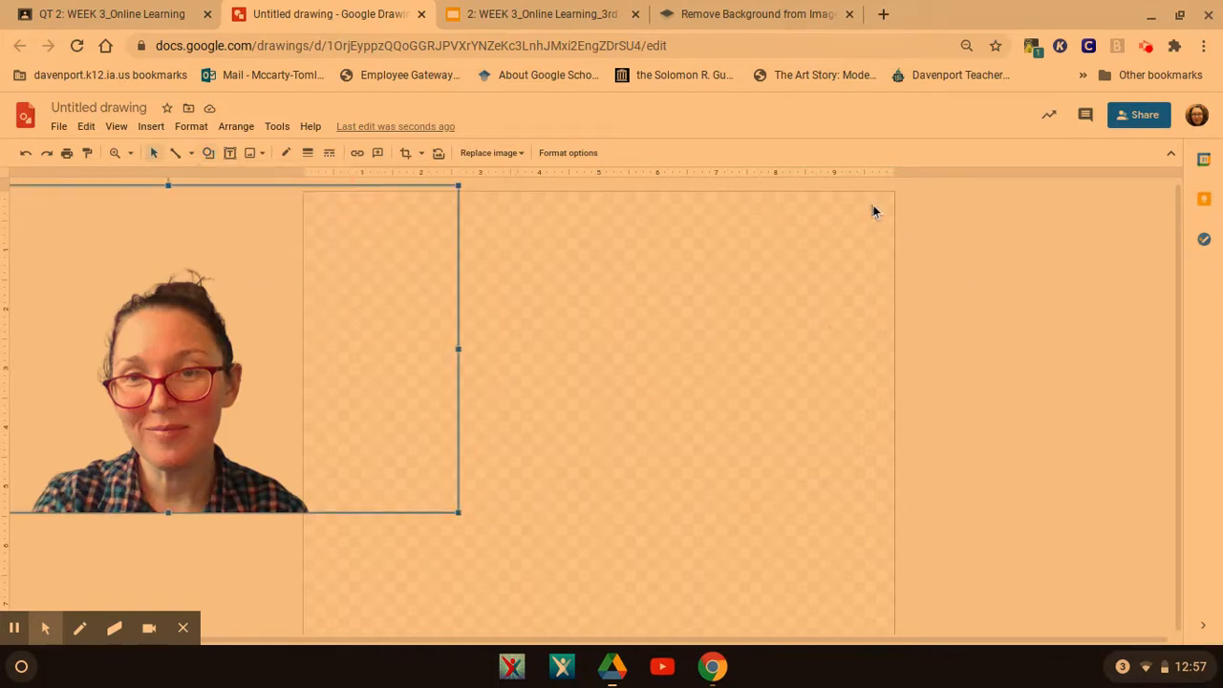
left_click(151, 156)
left_click(209, 156)
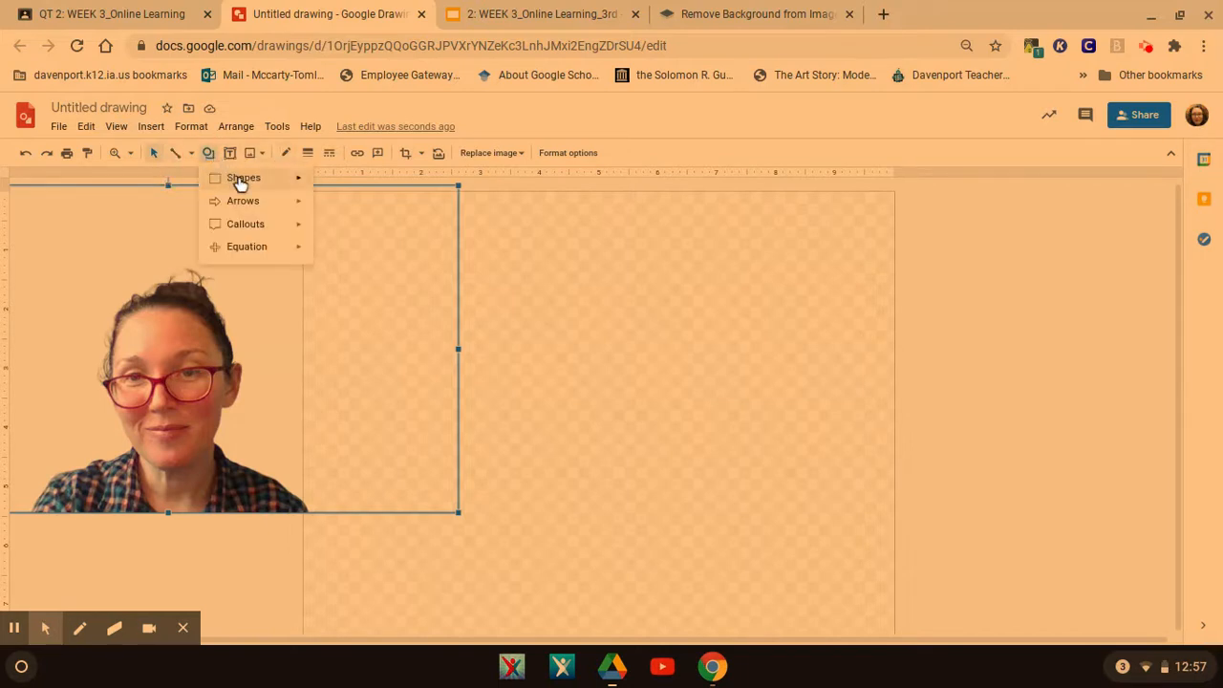
Step: Deselect the portrait, then draw a rectangle covering the whole canvas and fill it with solid dark blue
mouse_move(244, 180)
left_click(686, 366)
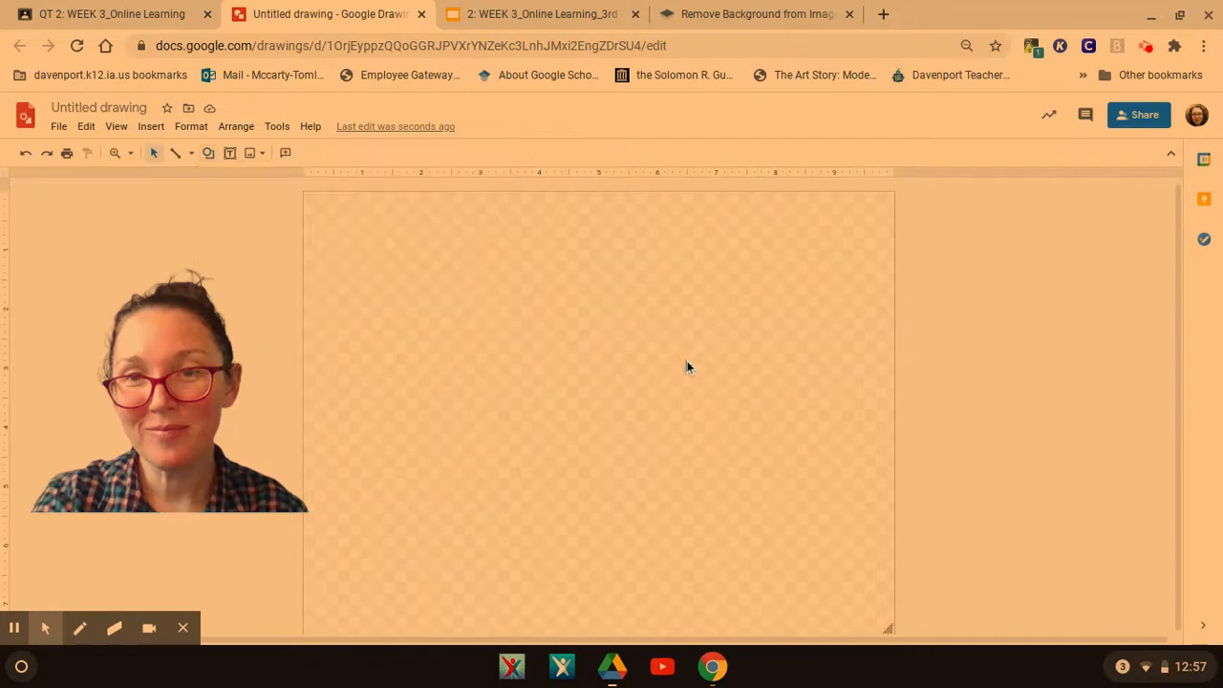
left_click(209, 155)
mouse_move(243, 181)
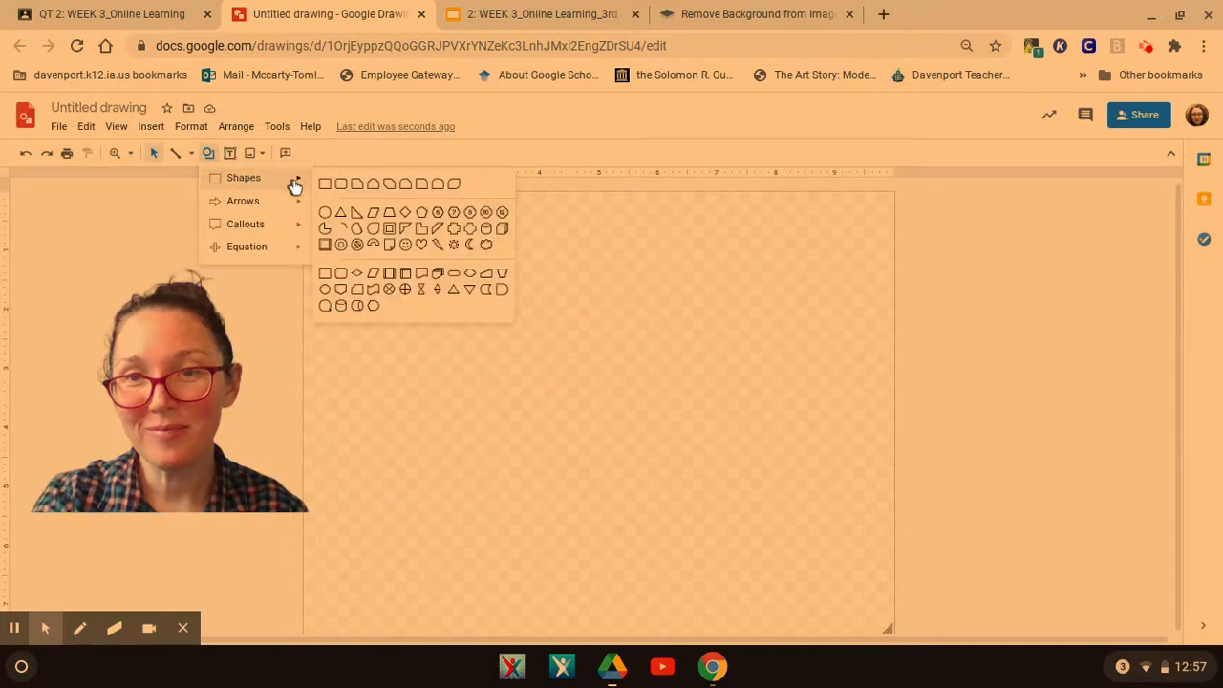
left_click(326, 186)
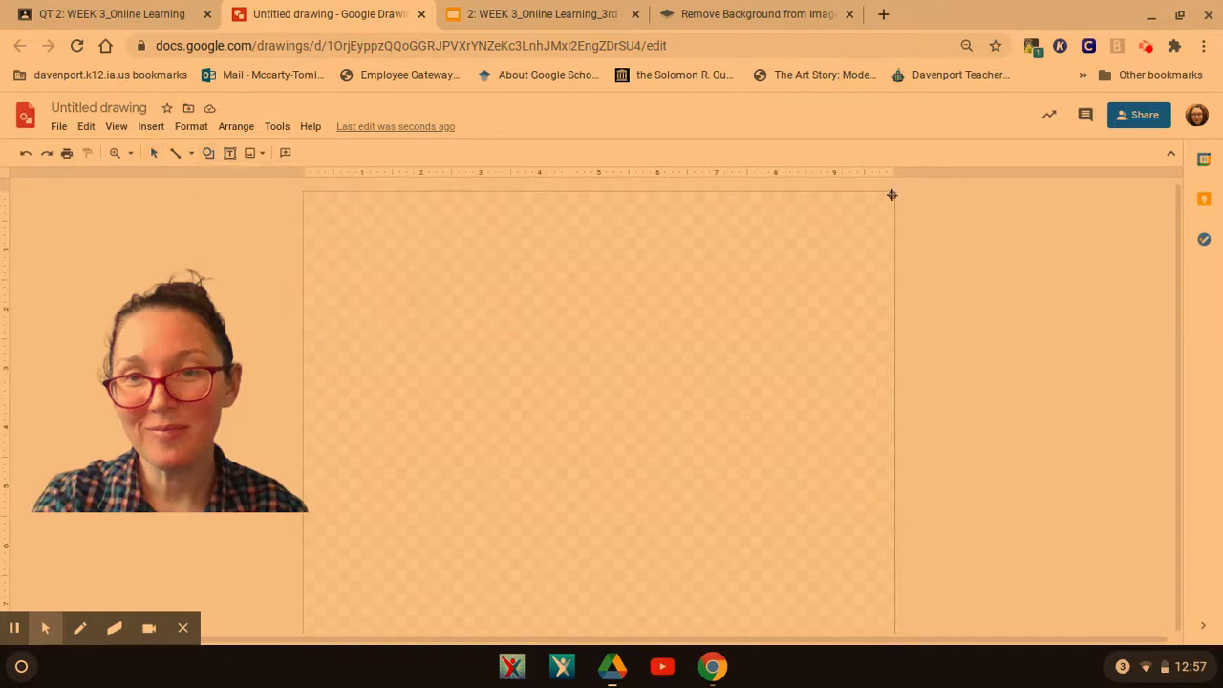
left_click_drag(890, 194, 301, 631)
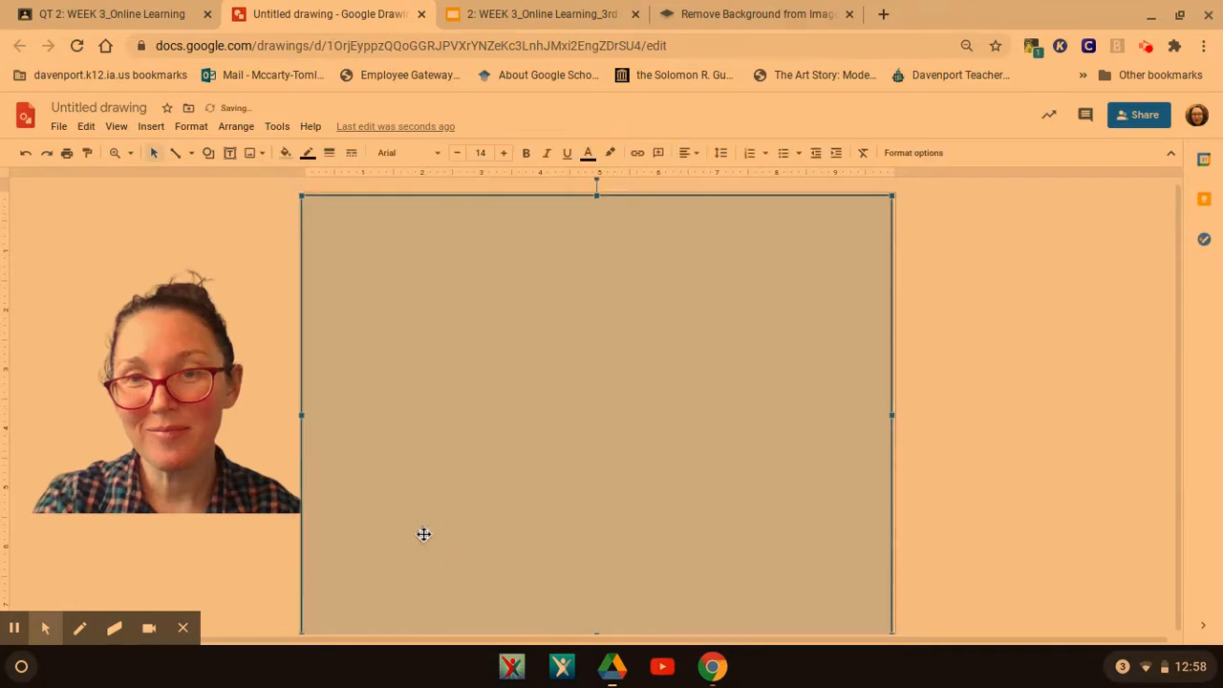
left_click(287, 156)
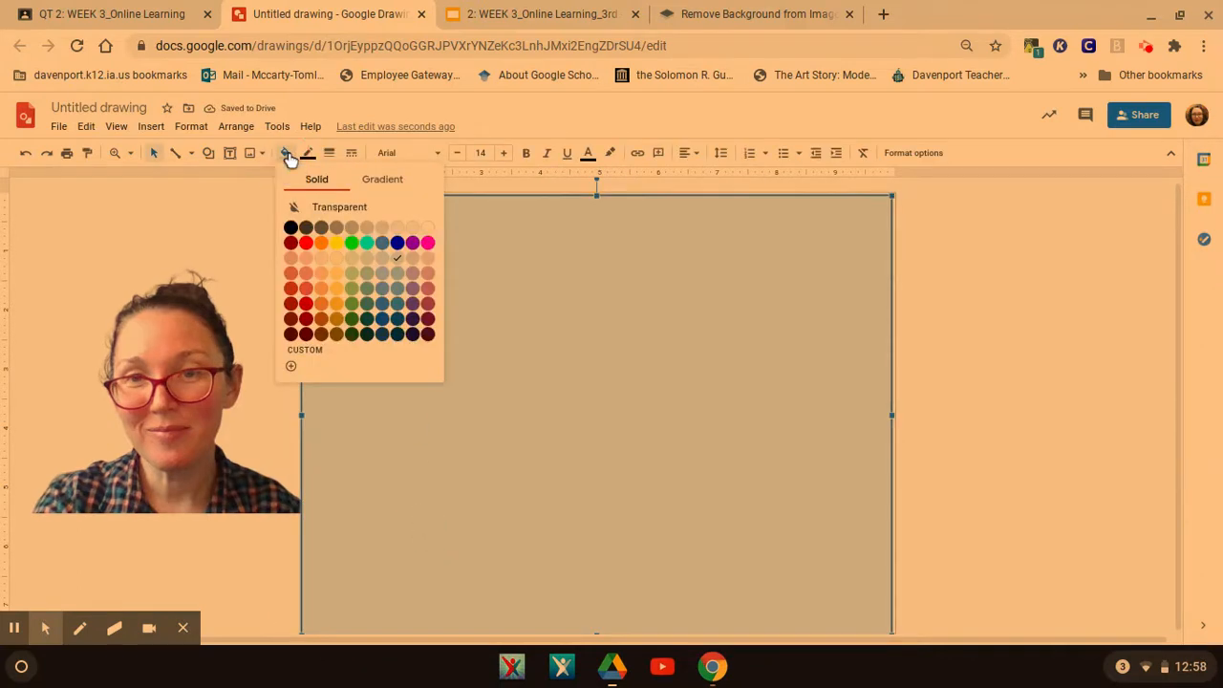
left_click(383, 320)
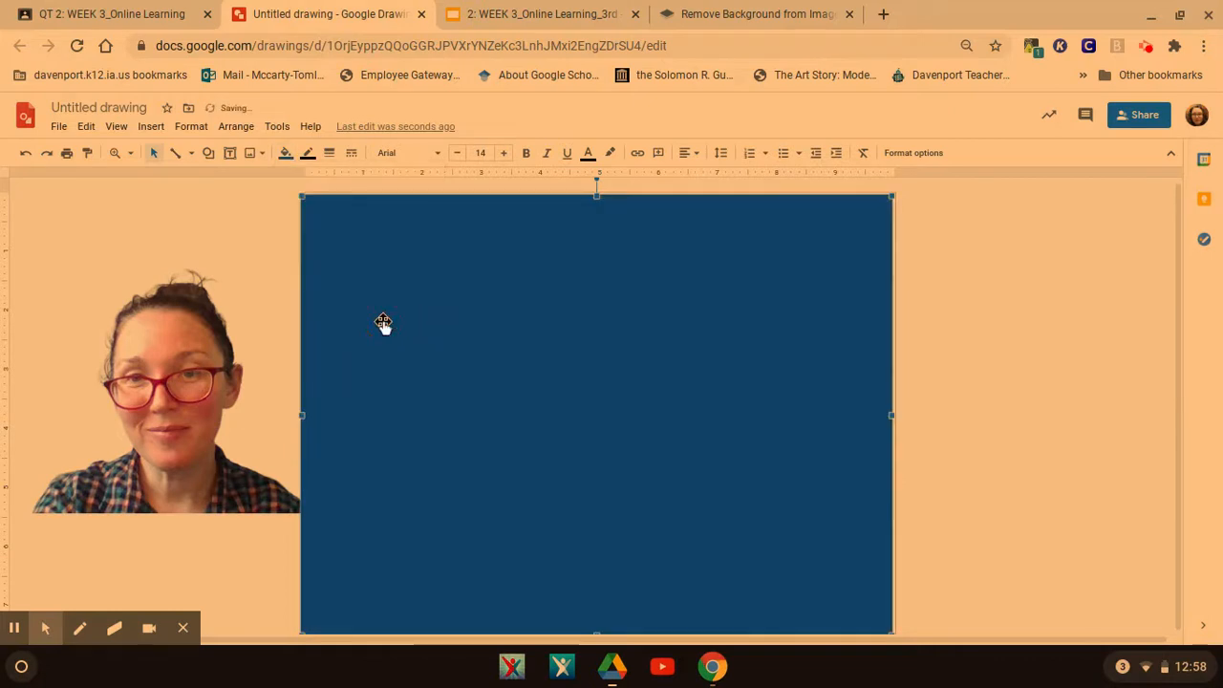
Step: Bring the portrait to the front of the stacking order, above the dark blue rectangle
left_click(202, 332)
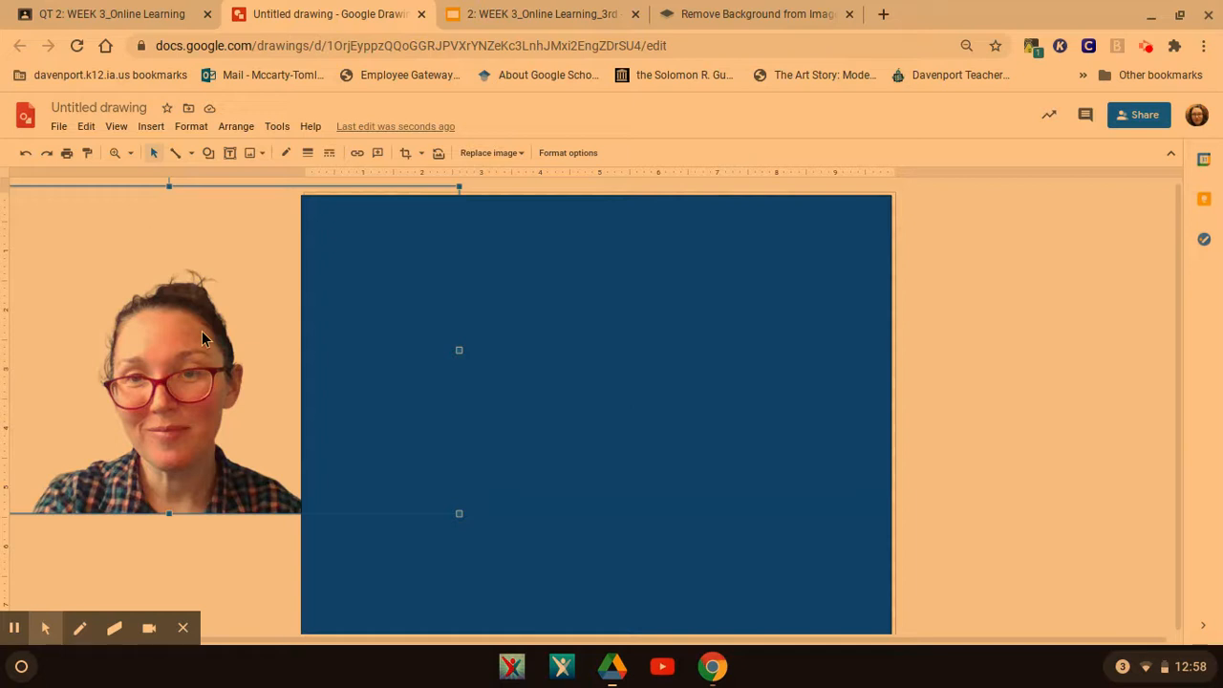
right_click(202, 336)
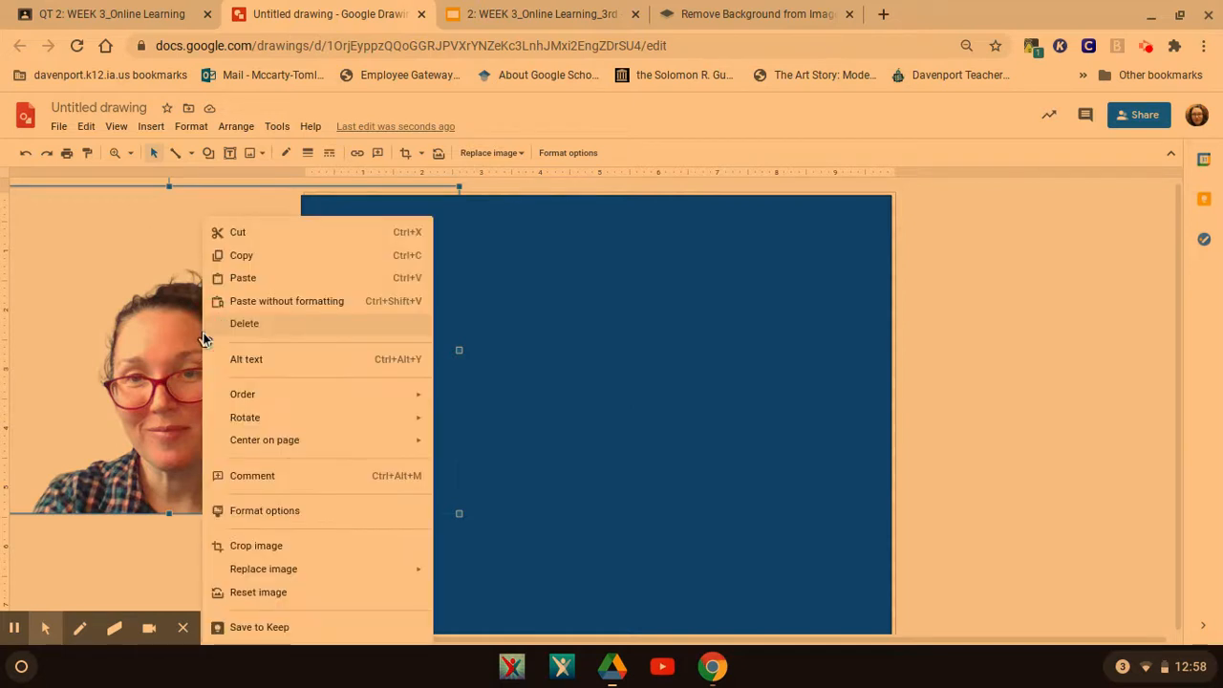
mouse_move(245, 395)
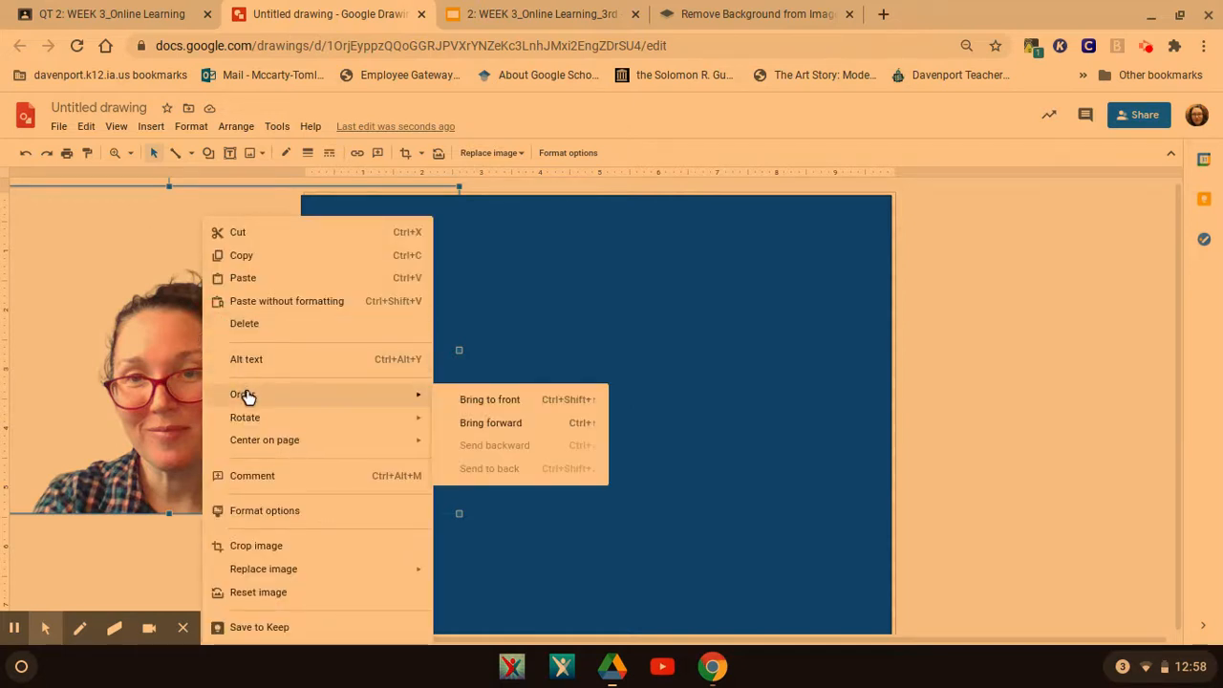
left_click(502, 399)
Step: Move the portrait onto the blue background, centred horizontally with the shoulders reaching the canvas's lower edge, and deselect it
left_click_drag(143, 313, 570, 402)
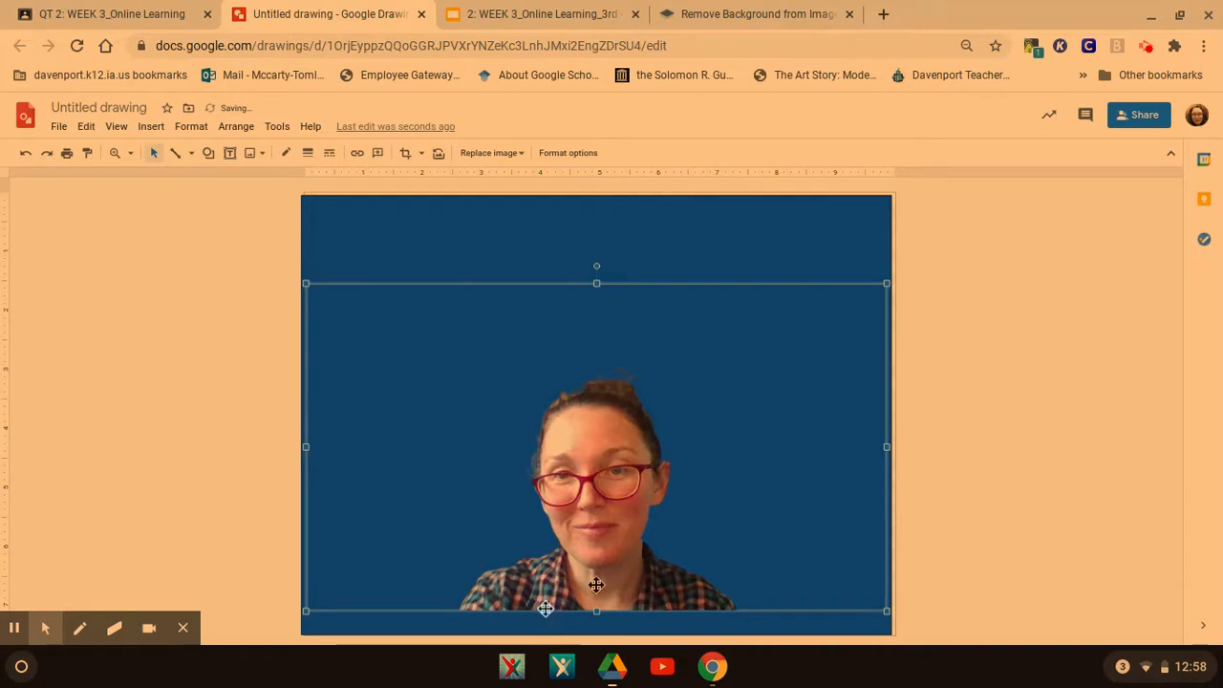
key("Down")
key("Down")
key("Down")
key("Down")
key("Down")
key("Down")
key("Down")
key("Down")
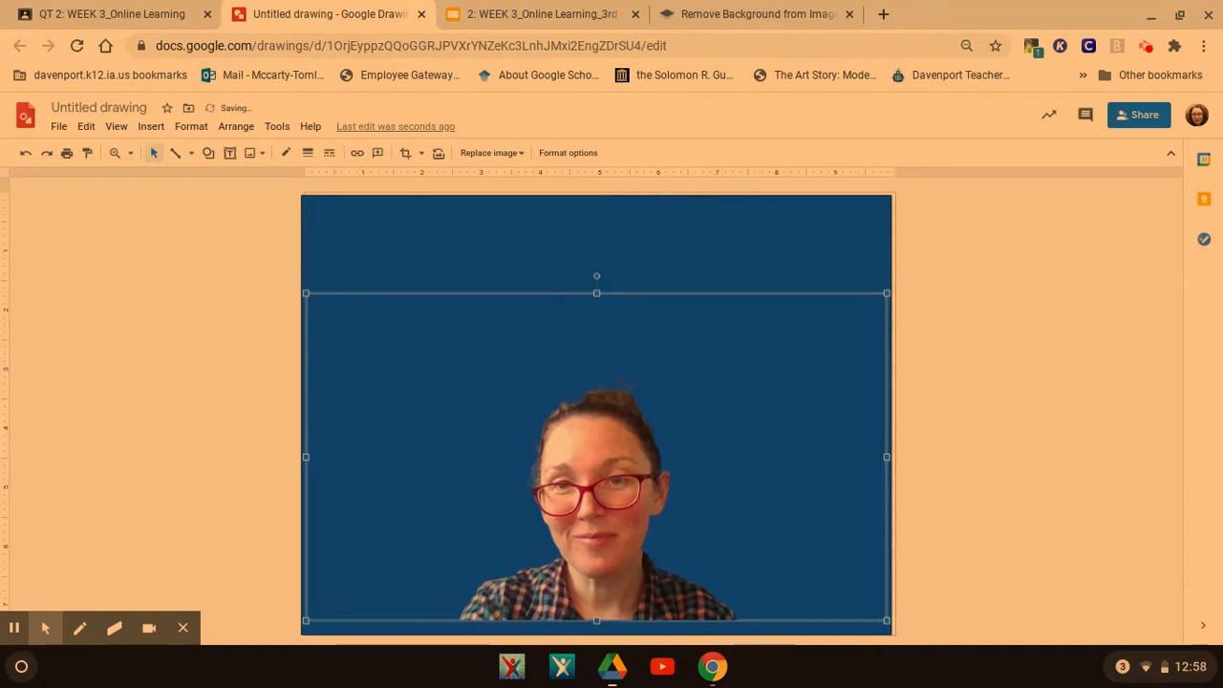
left_click(1046, 544)
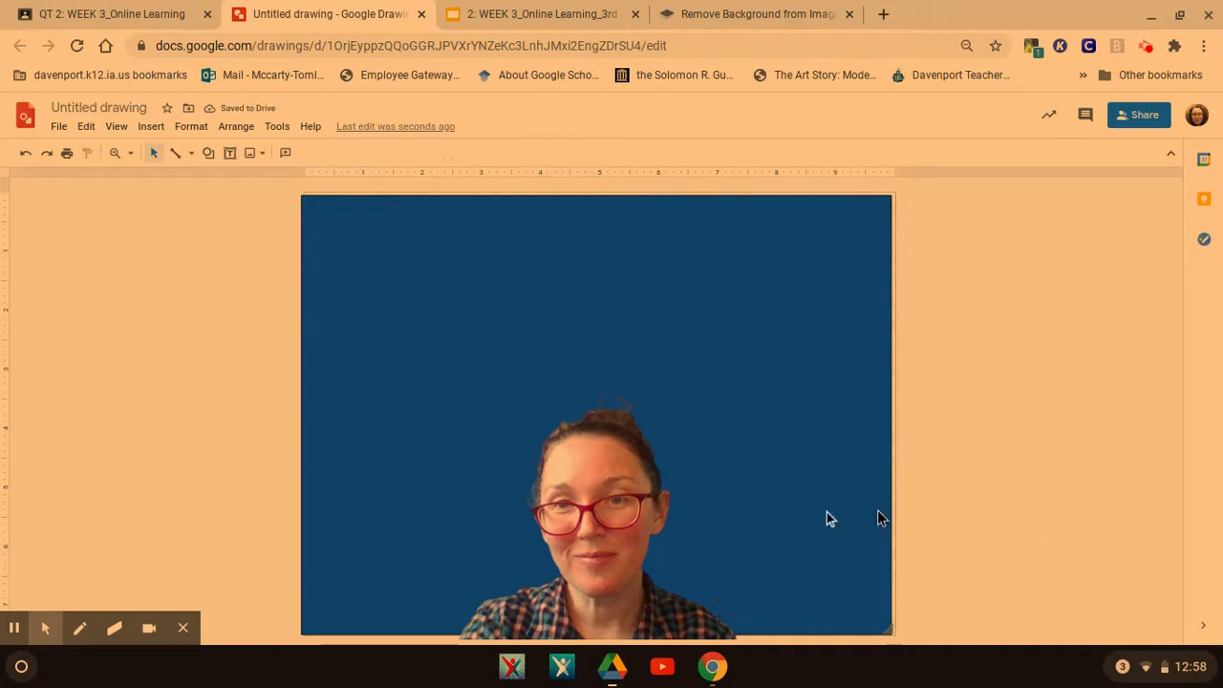
Step: Duplicate the portrait by copying it and pasting the copy onto the canvas
left_click(623, 508)
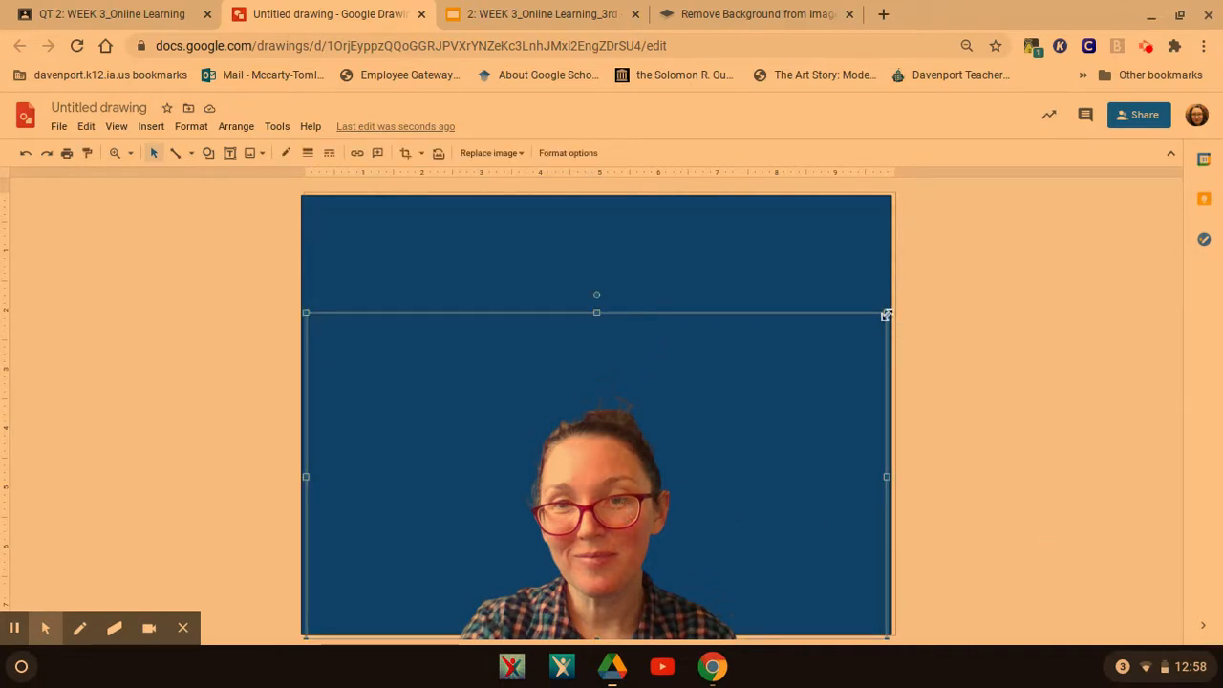
right_click(734, 422)
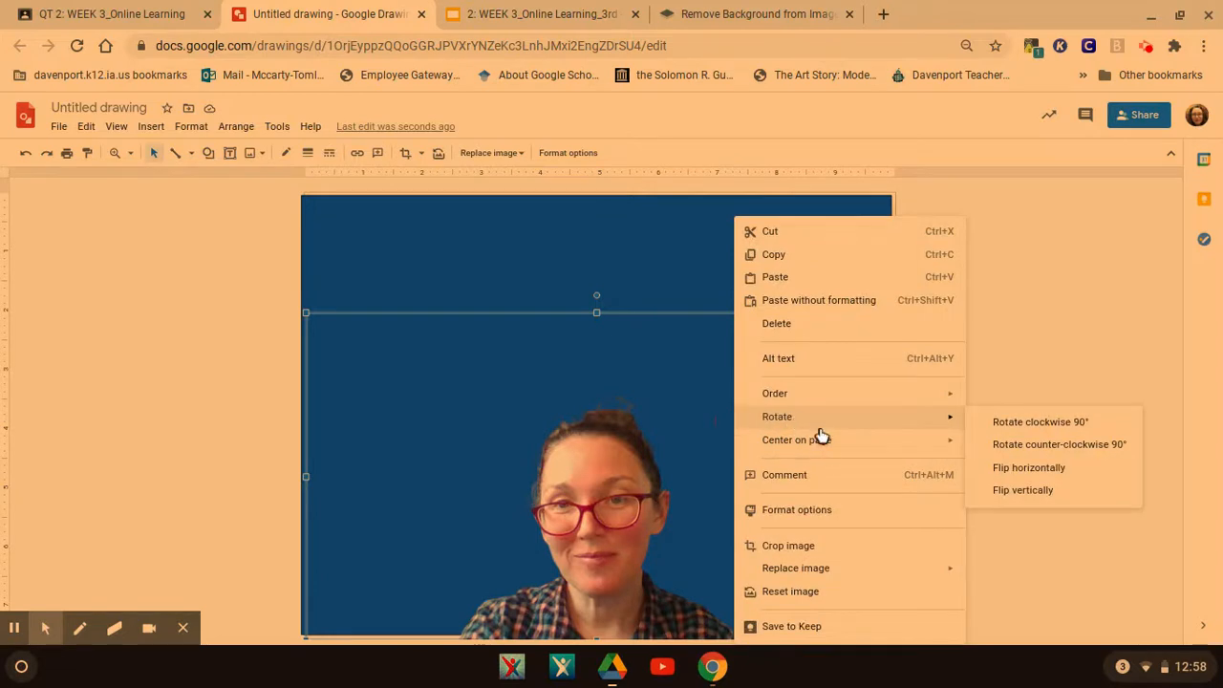
left_click(790, 264)
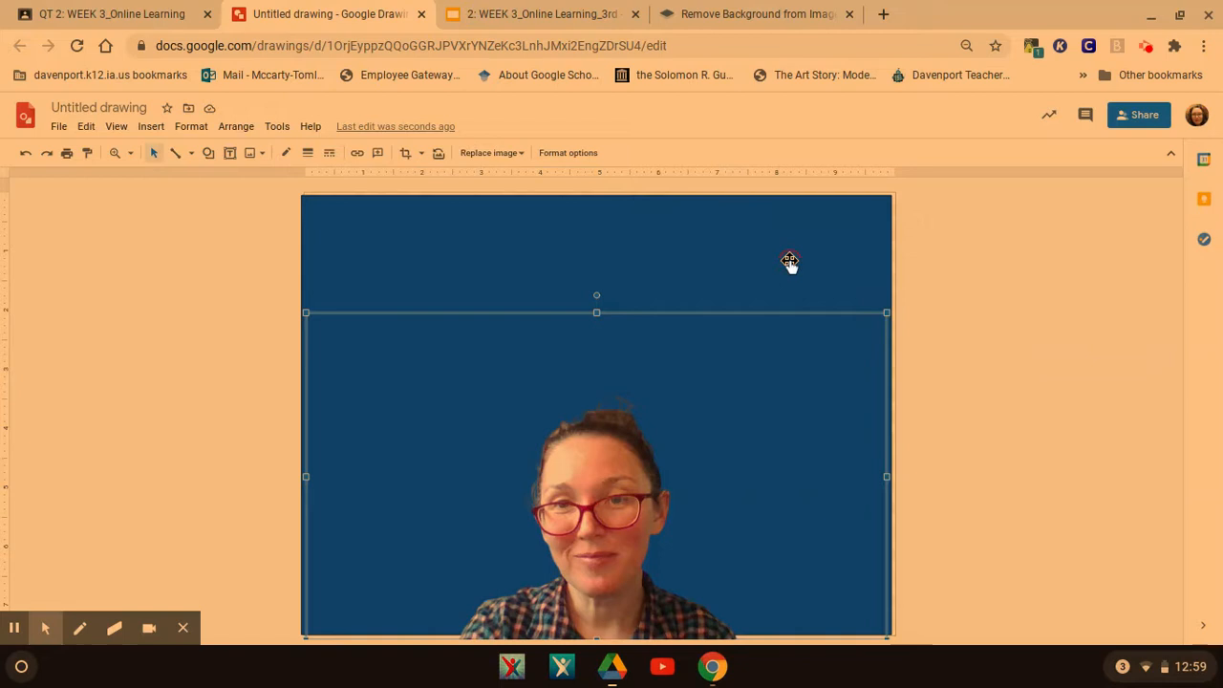
right_click(778, 421)
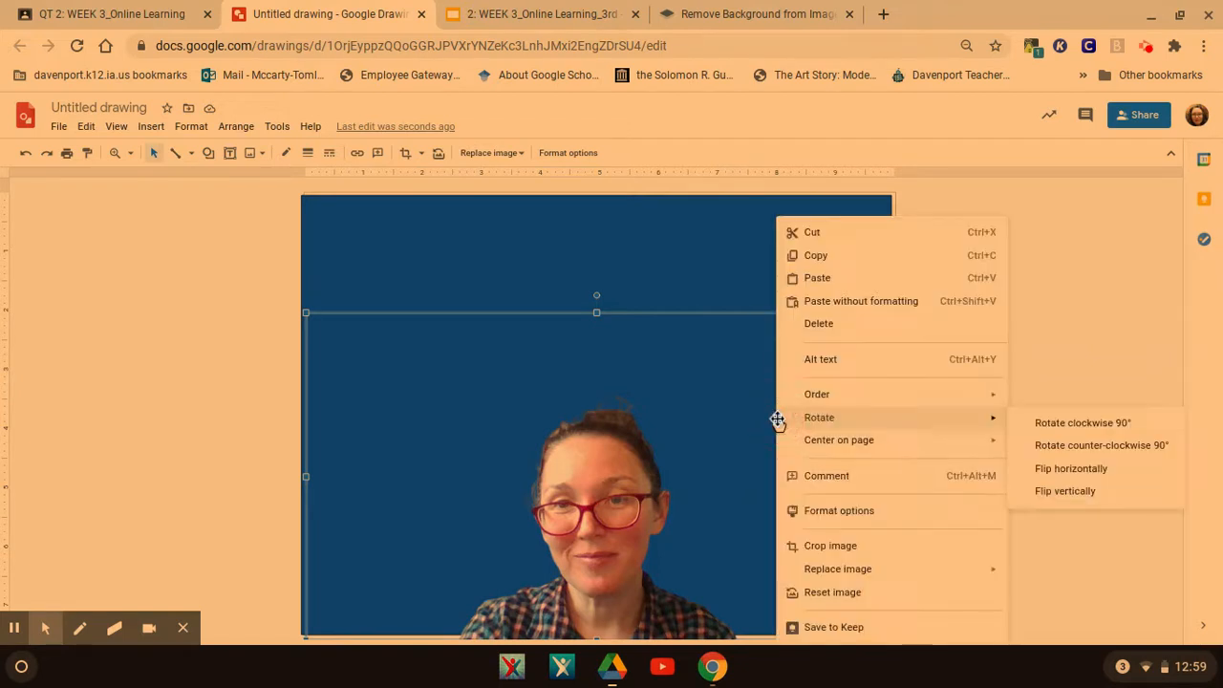
left_click(819, 277)
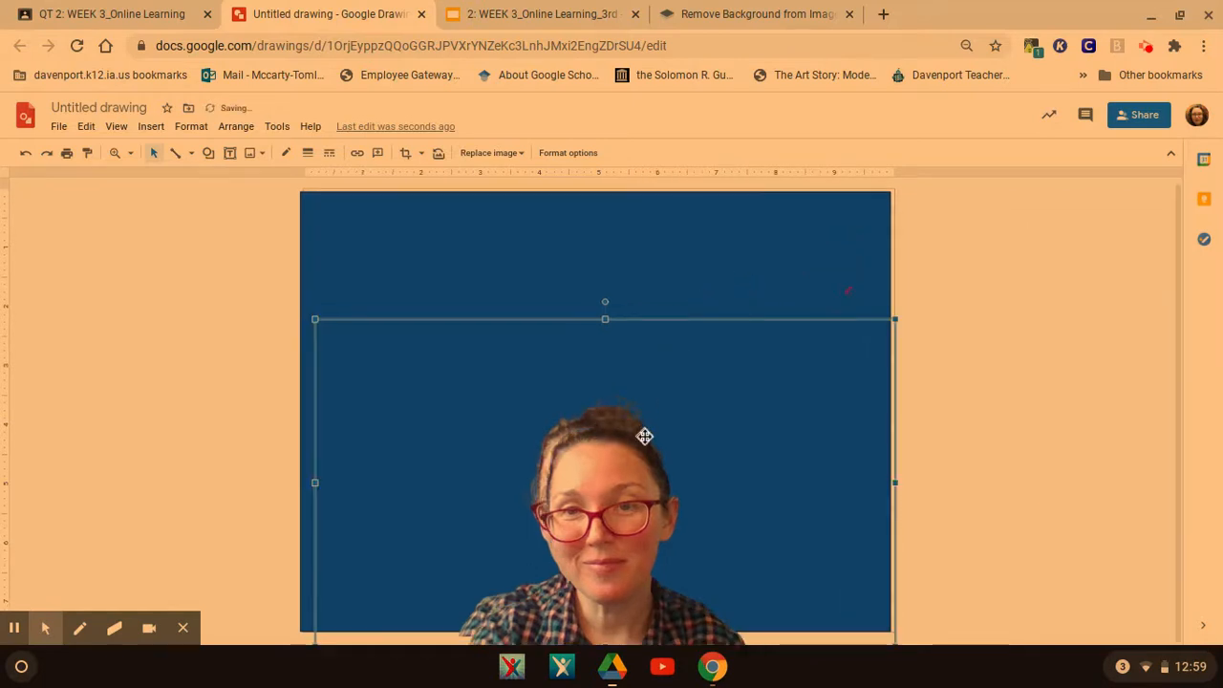
Step: Position the pasted portrait left of the original, partly overlapping it, with both portraits resting at the canvas's lower edge
left_click_drag(606, 427, 576, 394)
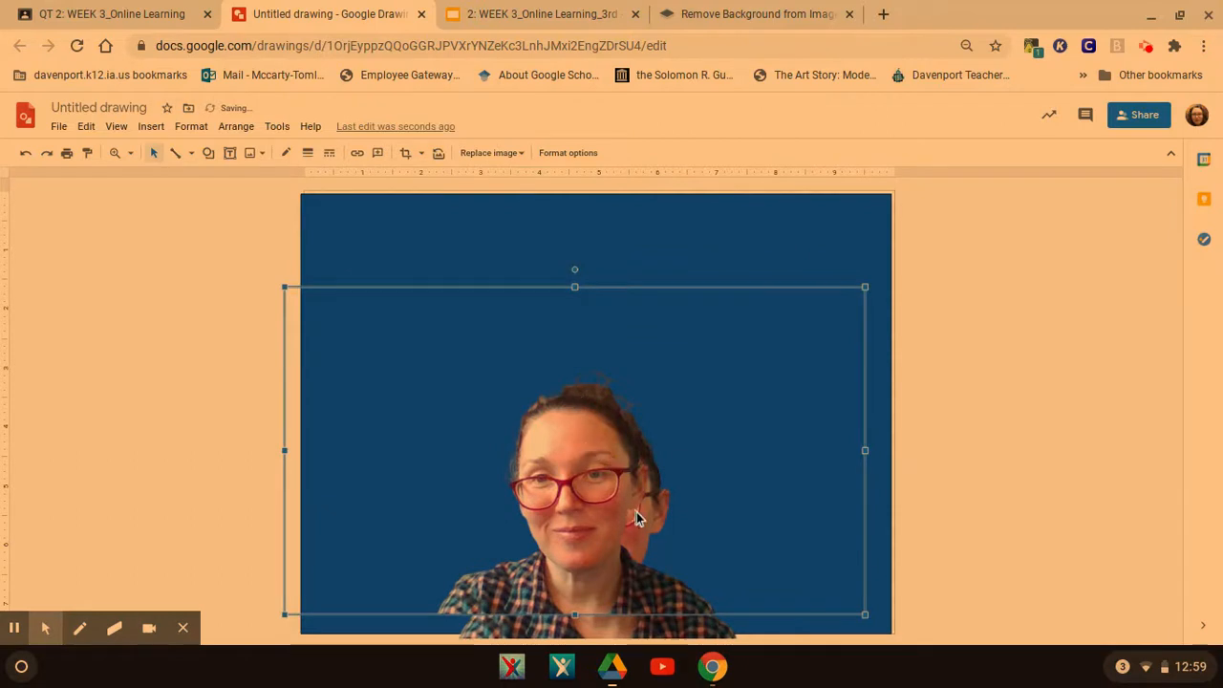
left_click_drag(578, 509, 511, 505)
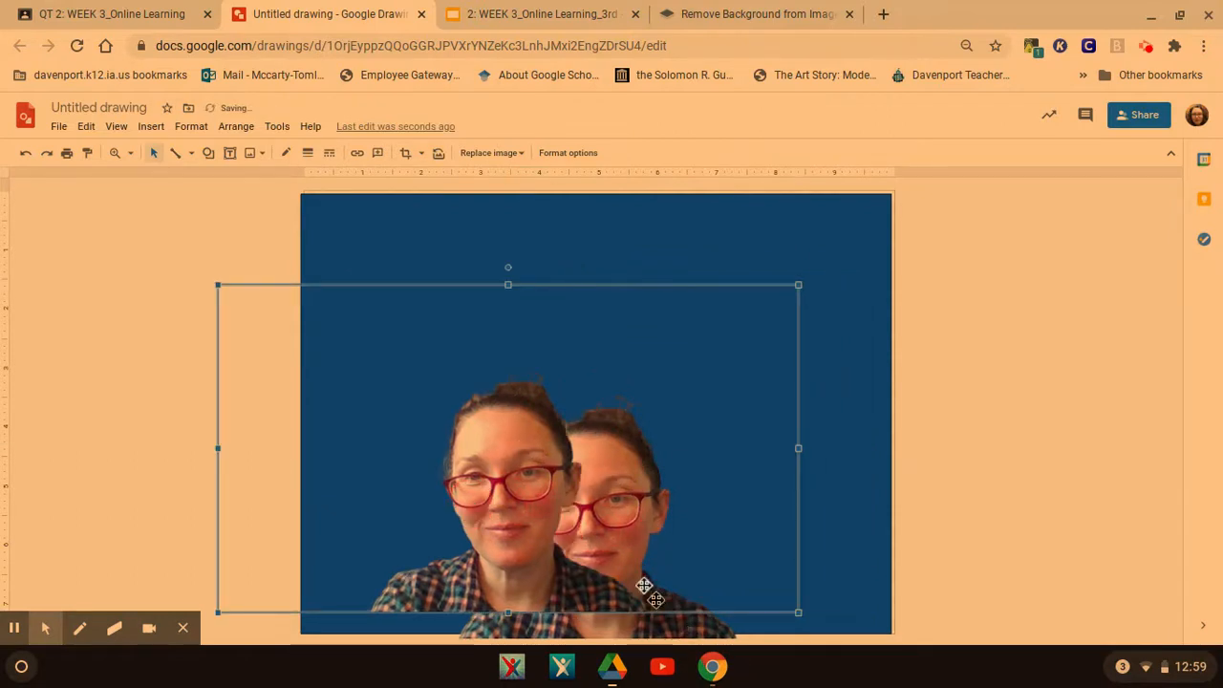
left_click_drag(630, 564, 652, 557)
left_click_drag(667, 625, 680, 623)
left_click(489, 496)
left_click_drag(489, 496, 487, 499)
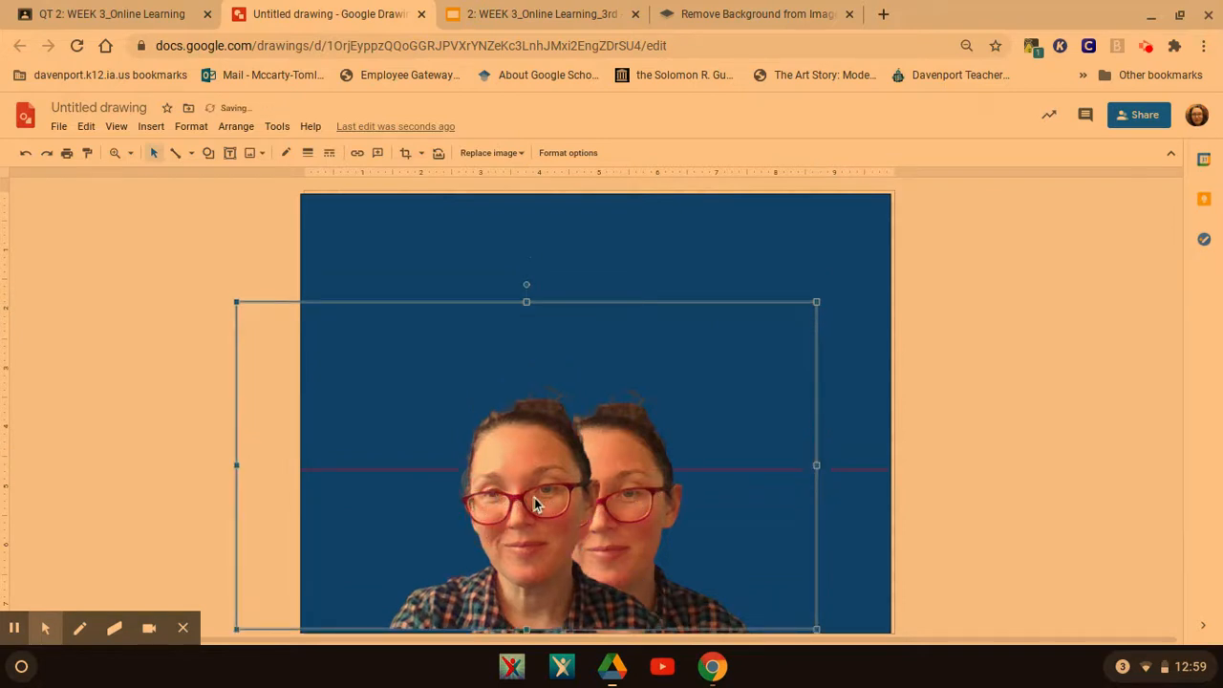
key("Right")
key("Right")
key("Right")
key("Right")
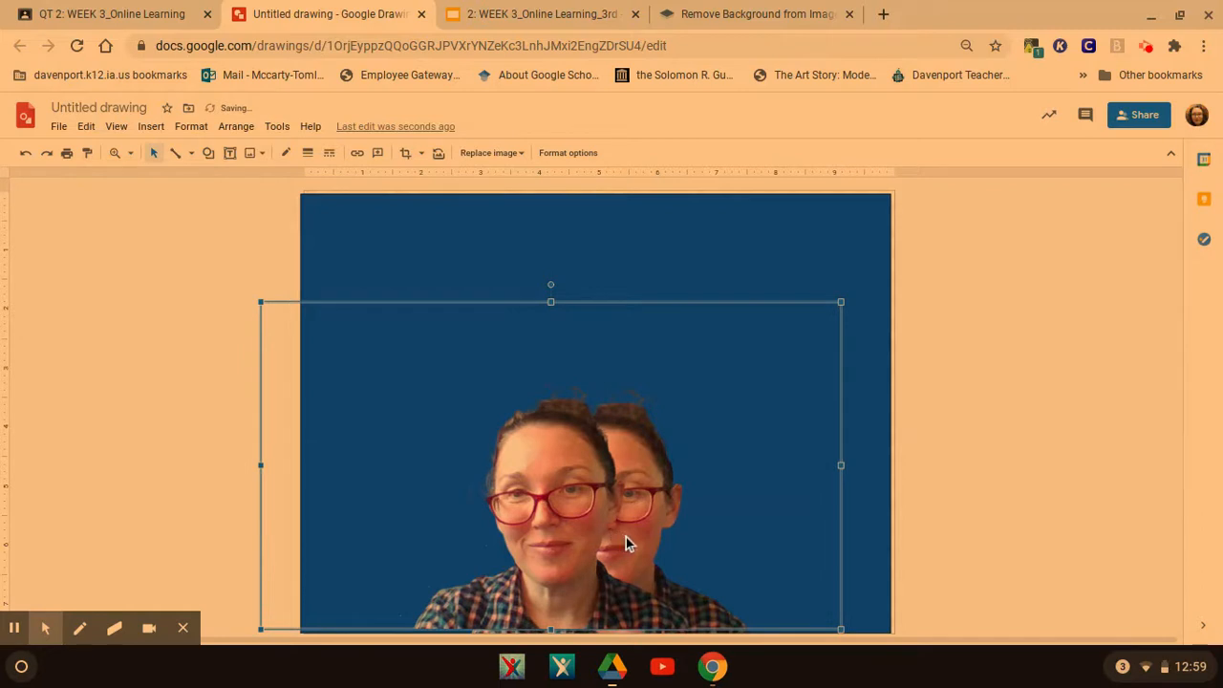
Step: Raise the transparency of the front portrait copy to slightly more than half through its image adjustments
left_click(879, 519)
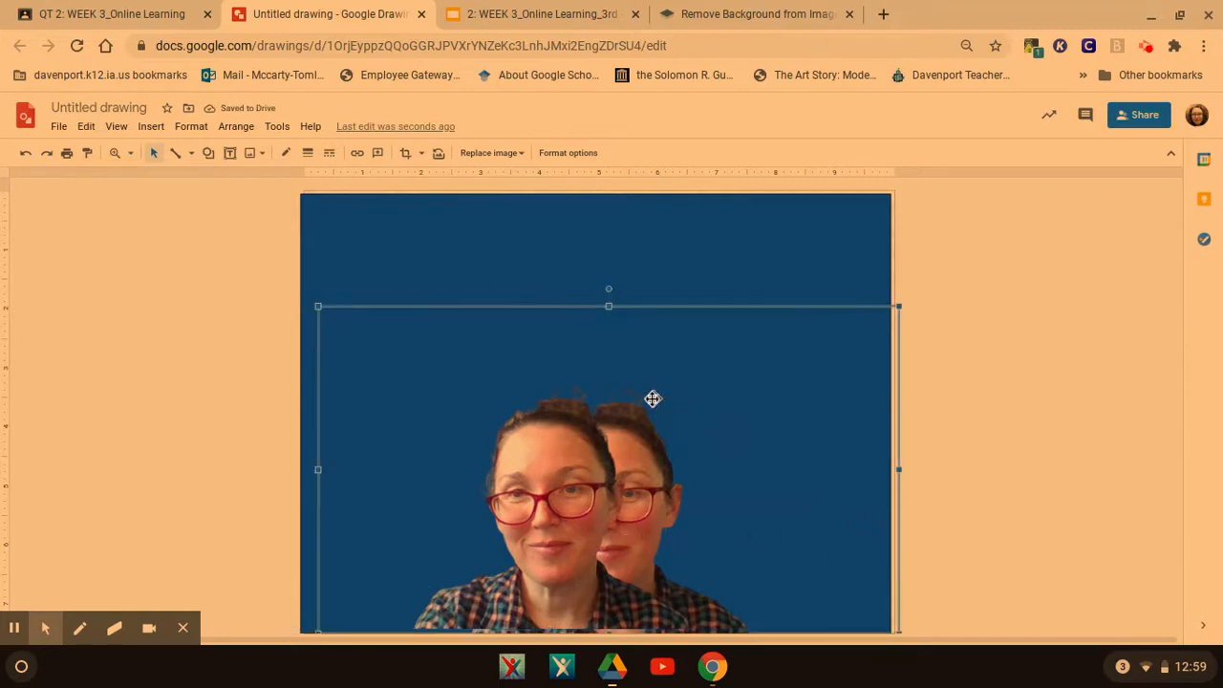
right_click(659, 475)
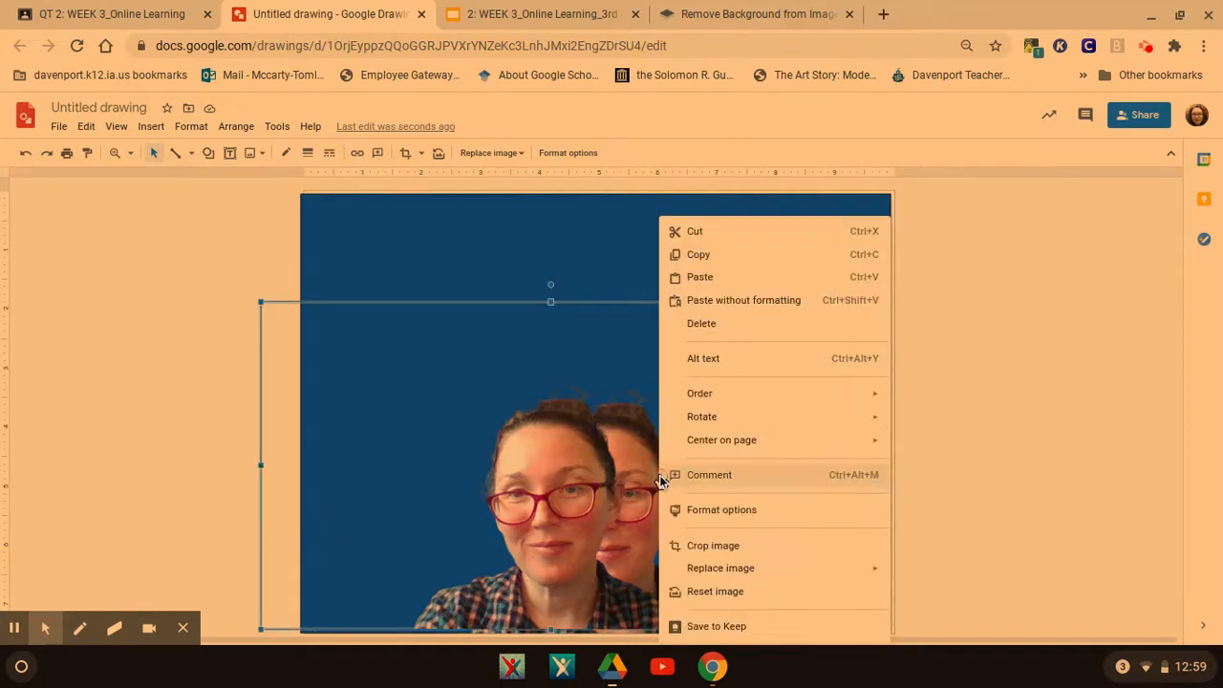
left_click(704, 509)
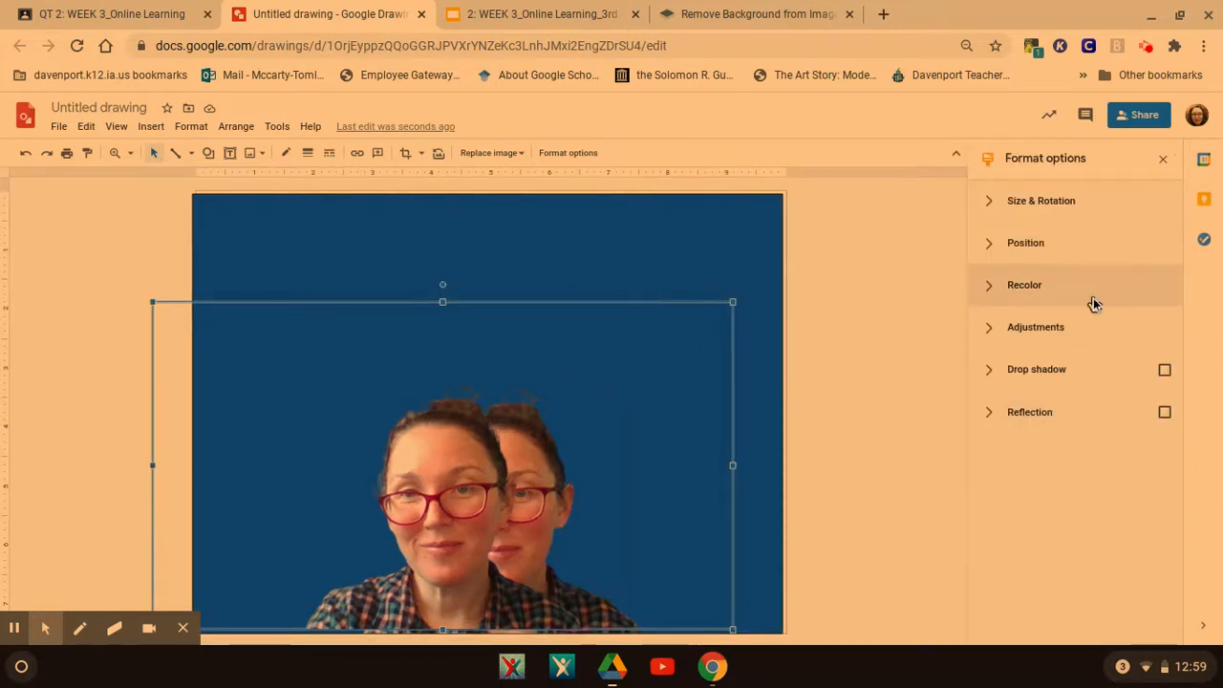
left_click(989, 330)
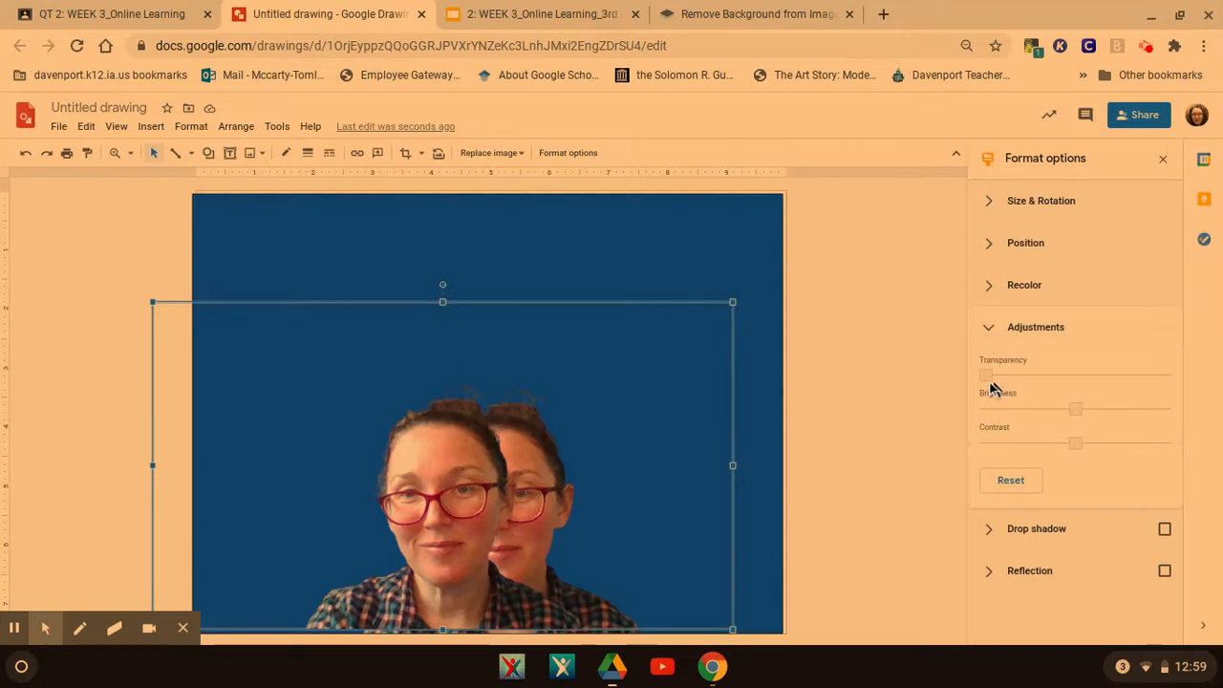
left_click_drag(995, 374, 1032, 373)
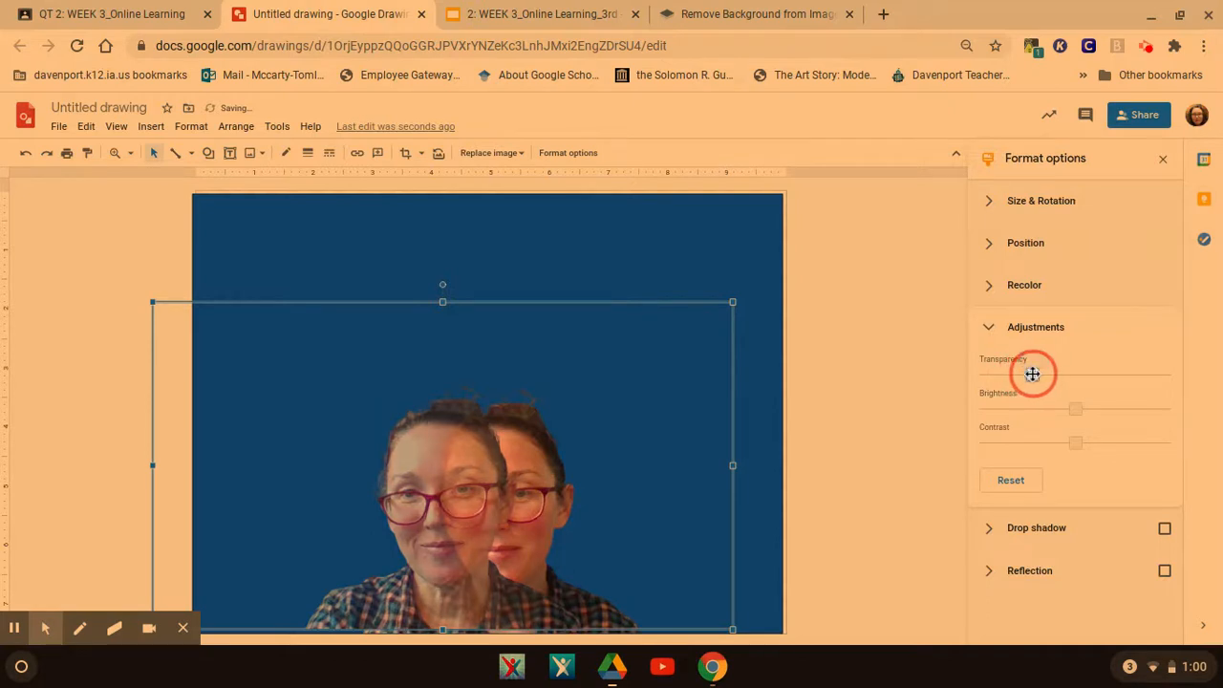
left_click_drag(1033, 374, 1099, 374)
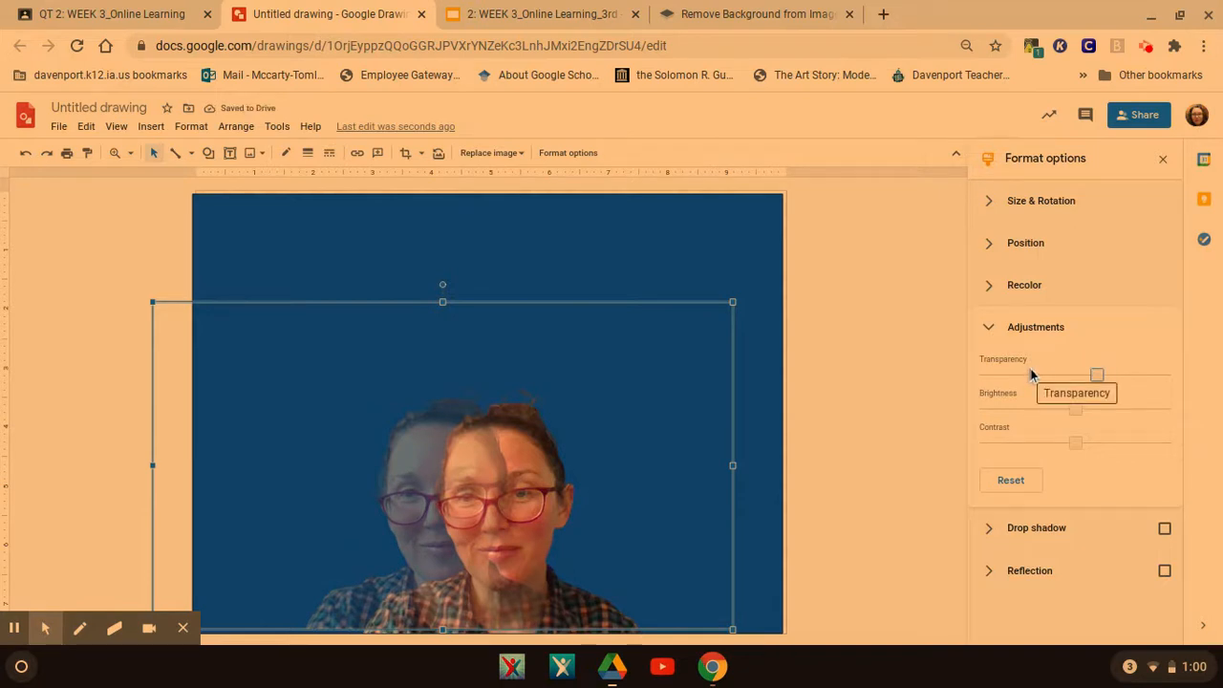
left_click_drag(1095, 374, 1089, 374)
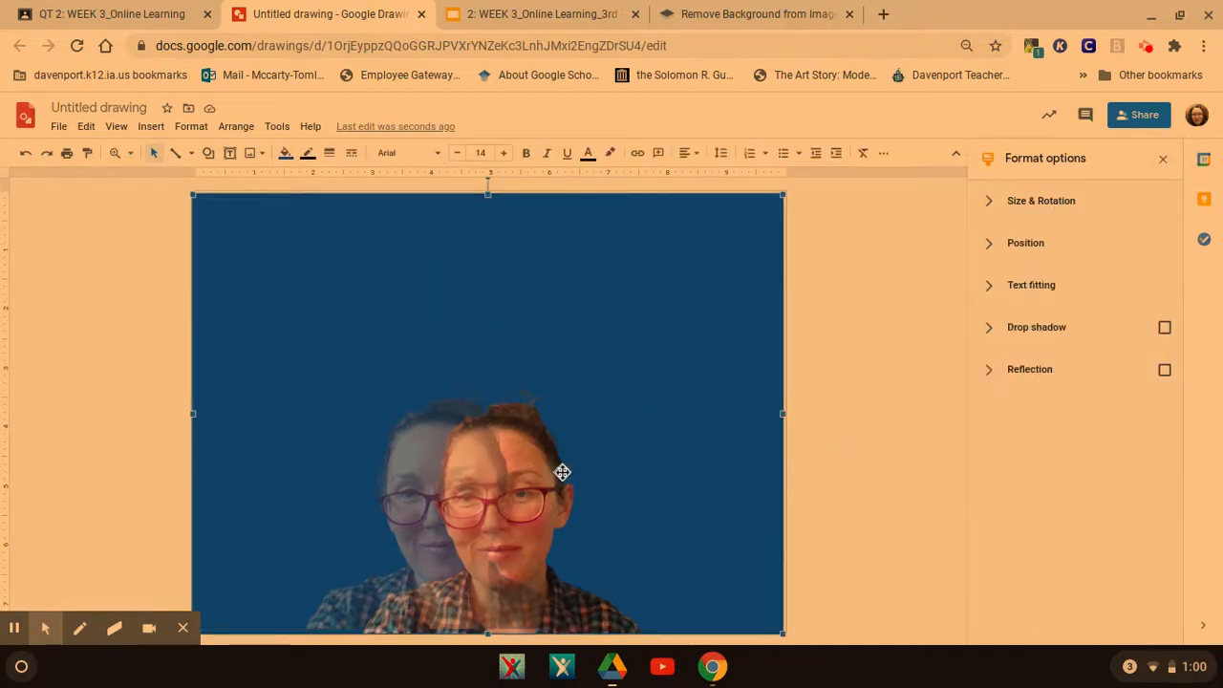
Step: Move the transparent portrait up and to the left, then send it backward behind the opaque portrait
left_click(495, 415)
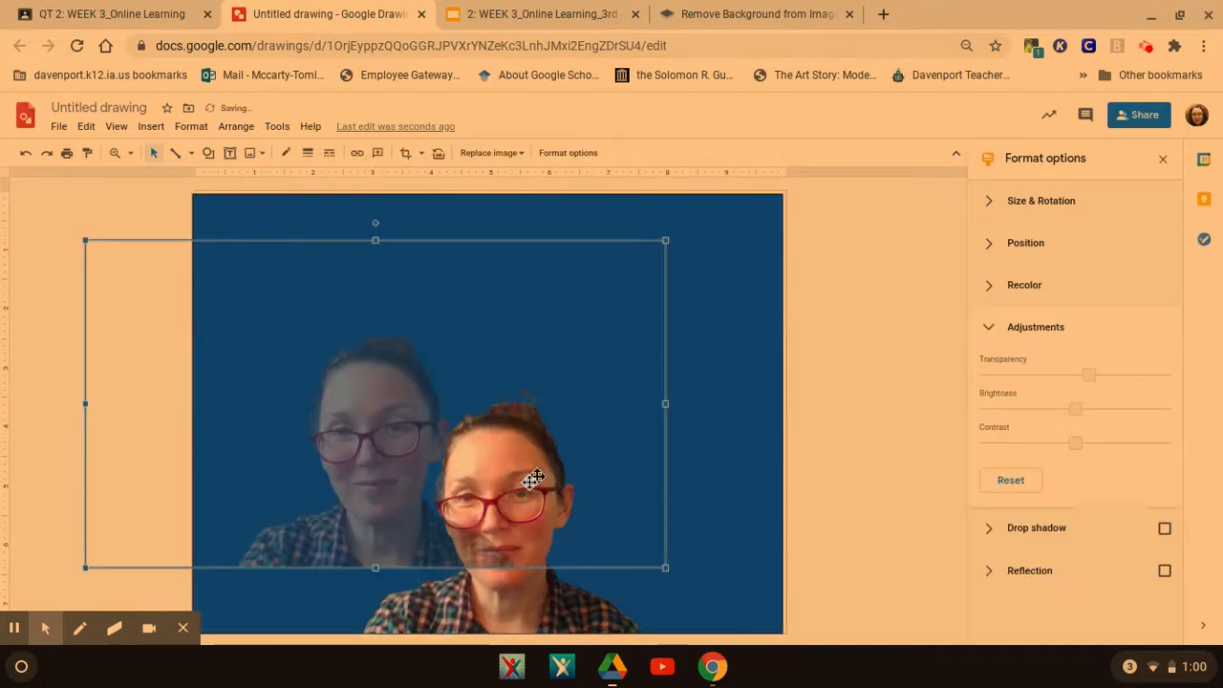
right_click(375, 519)
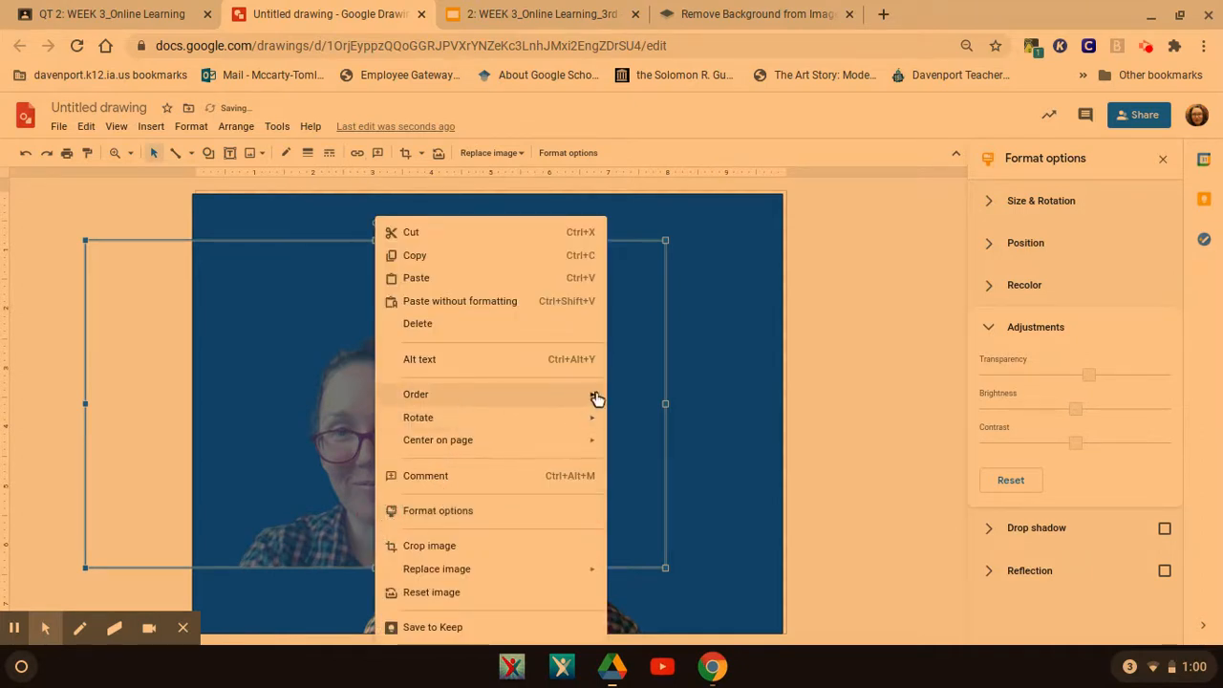
mouse_move(594, 397)
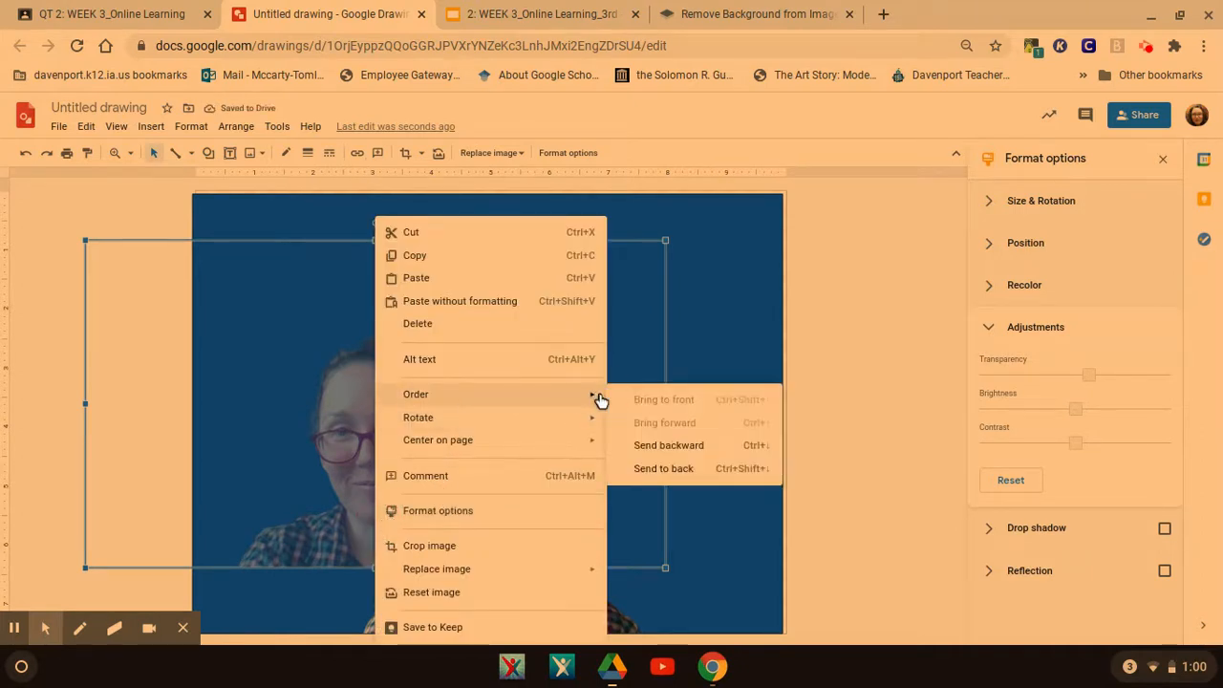
left_click(657, 453)
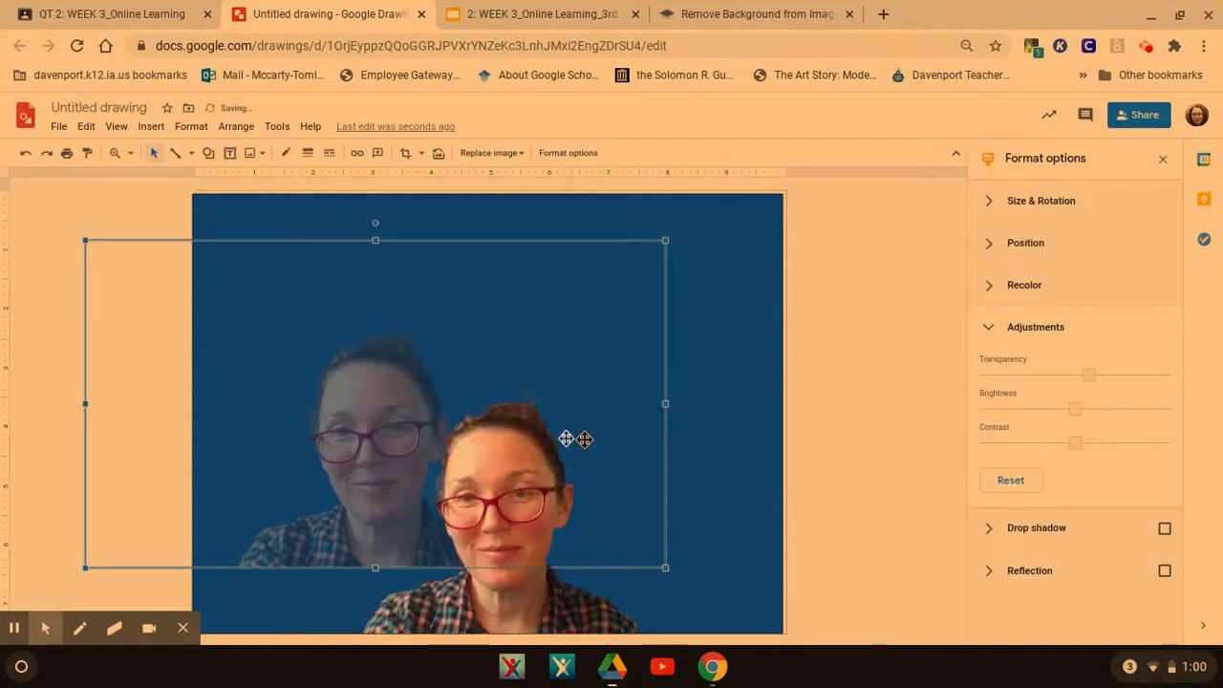
Step: Reposition the opaque portrait at the horizontal centre of the canvas with its shoulders at the lower edge
left_click_drag(405, 429, 546, 463)
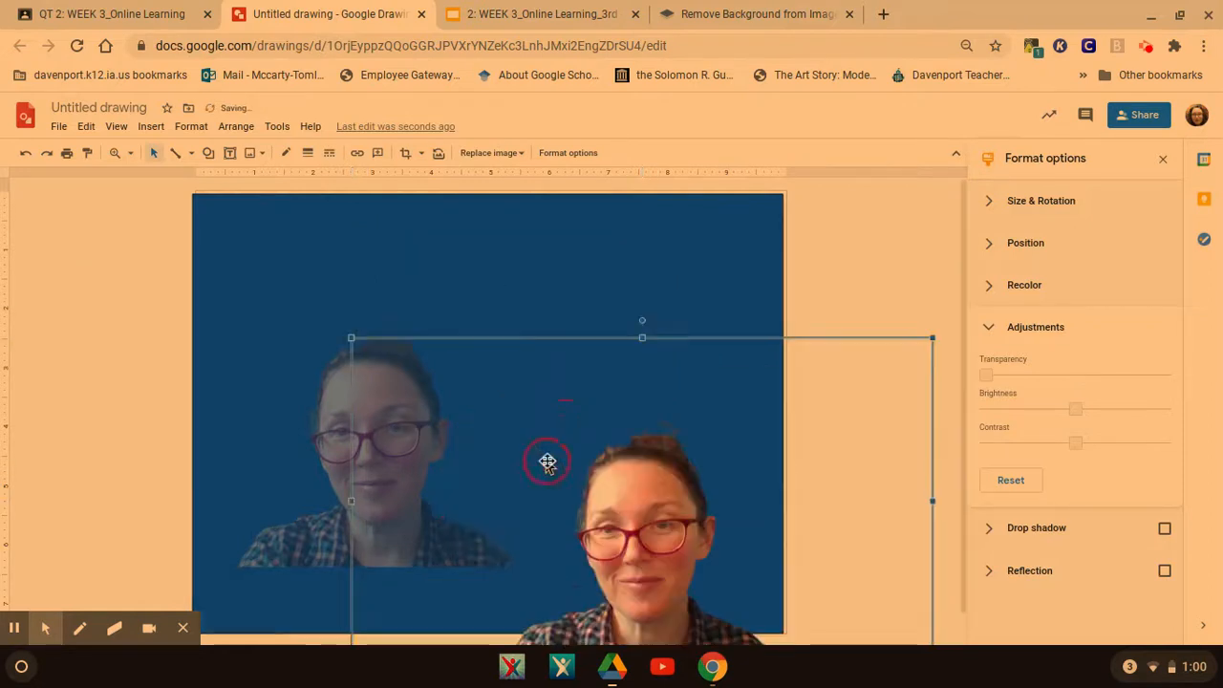
left_click_drag(634, 494, 481, 457)
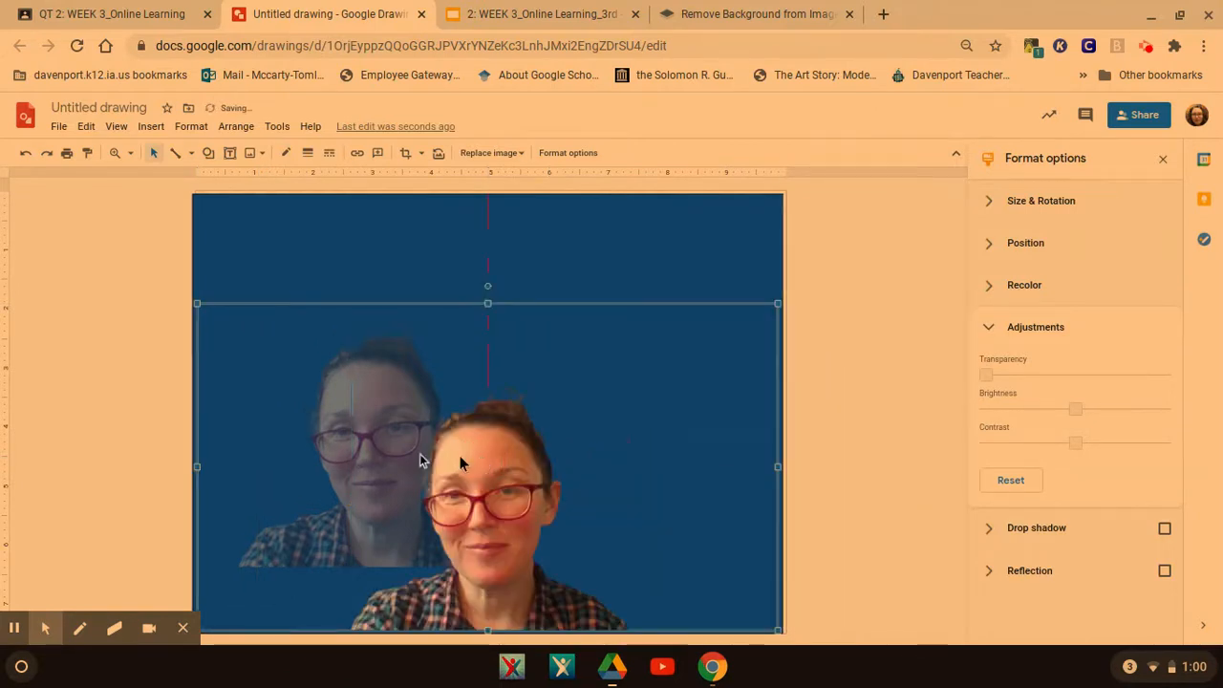
Step: Nudge the transparent portrait down to the canvas's lower edge and right, until it extends past the opaque portrait's right side
left_click(342, 273)
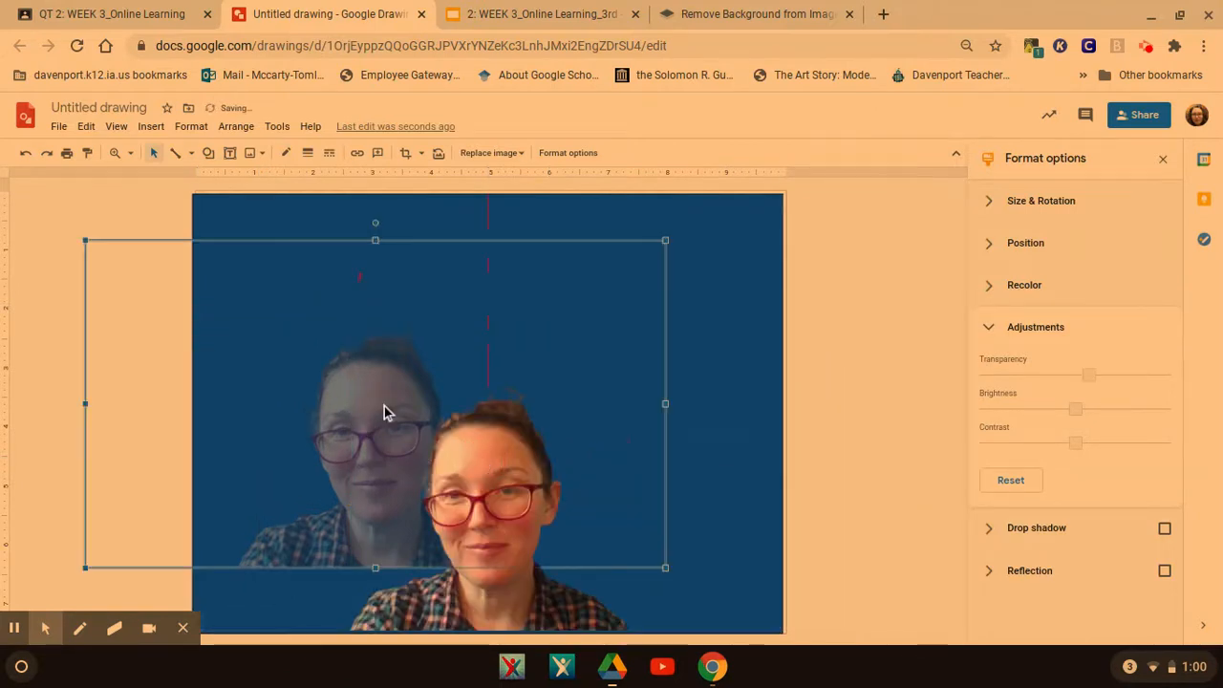
key("Down")
key("Down")
key("Down")
key("Down")
key("Down")
key("Down")
key("Down")
key("Down")
key("Down")
key("Down")
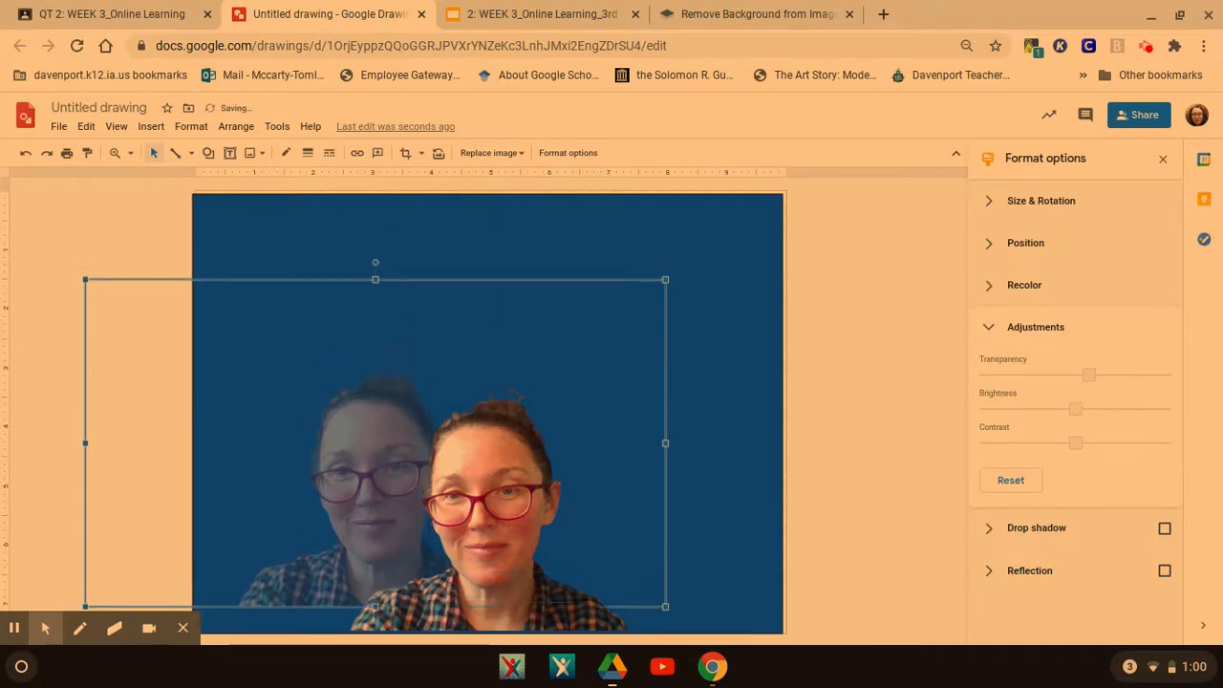
key("Down")
key("Down")
key("Right")
key("Right")
key("Right")
key("Right")
key("Right")
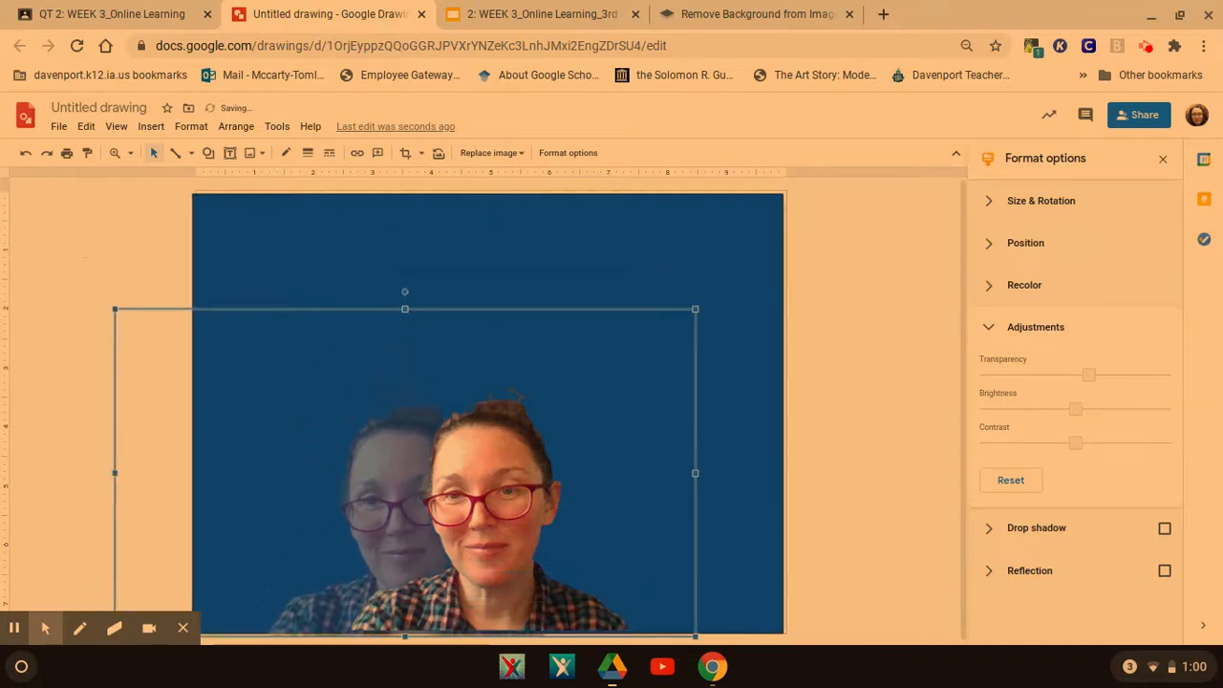
key("Right")
key("Right")
key("Right")
key("Right")
key("Right")
key("Right")
key("Right")
key("Right")
key("Right")
key("Right")
key("Right")
key("Right")
key("Right")
key("Right")
key("Right")
key("Right")
key("Right")
key("Right")
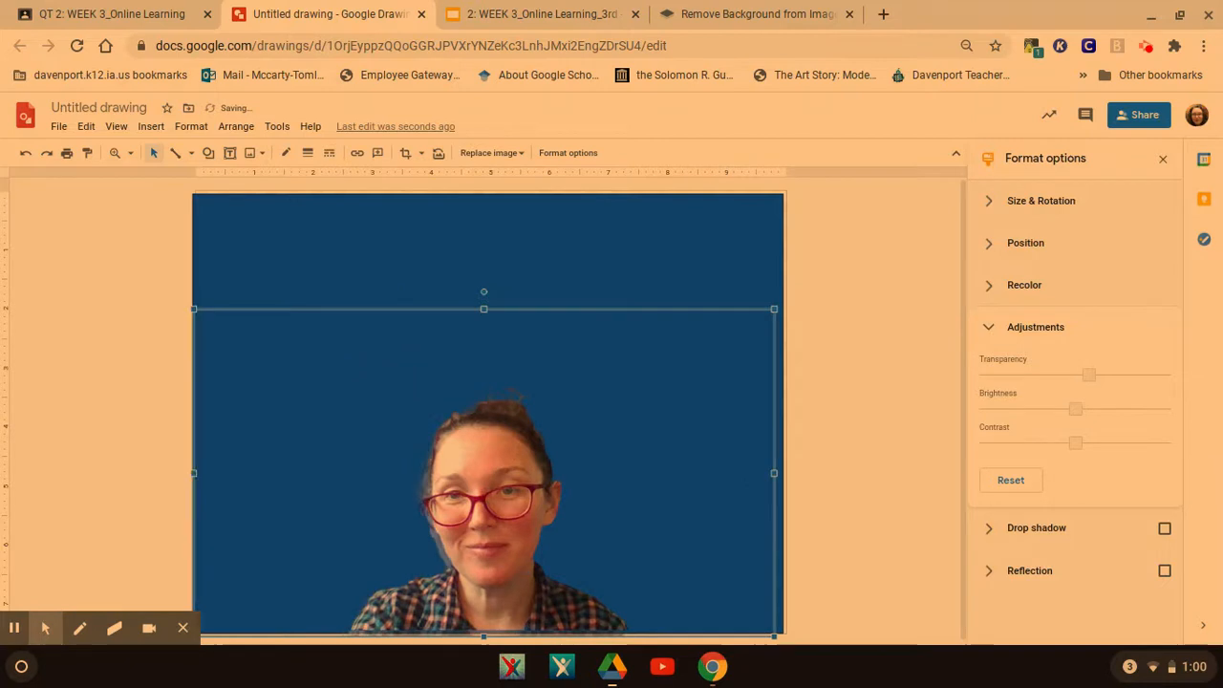
key("Right")
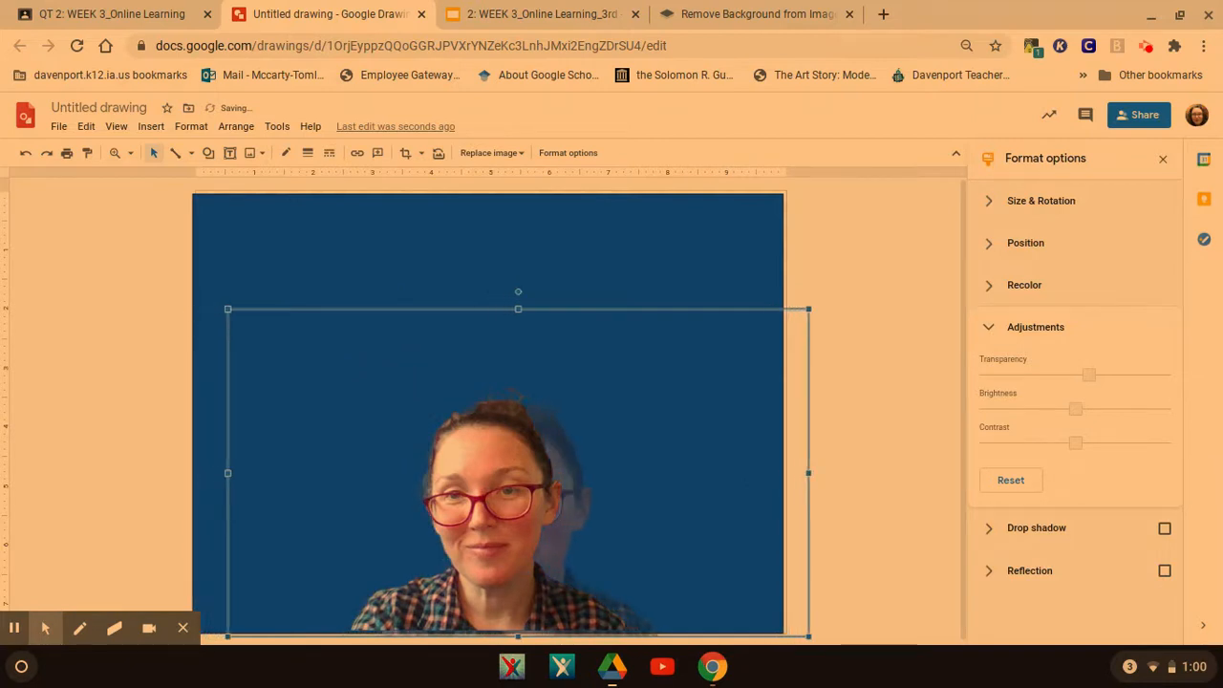
Step: Nudge the transparent portrait slightly left and up to leave a narrow shadow-like offset behind the opaque portrait
key("Left")
key("Left")
key("Left")
key("Left")
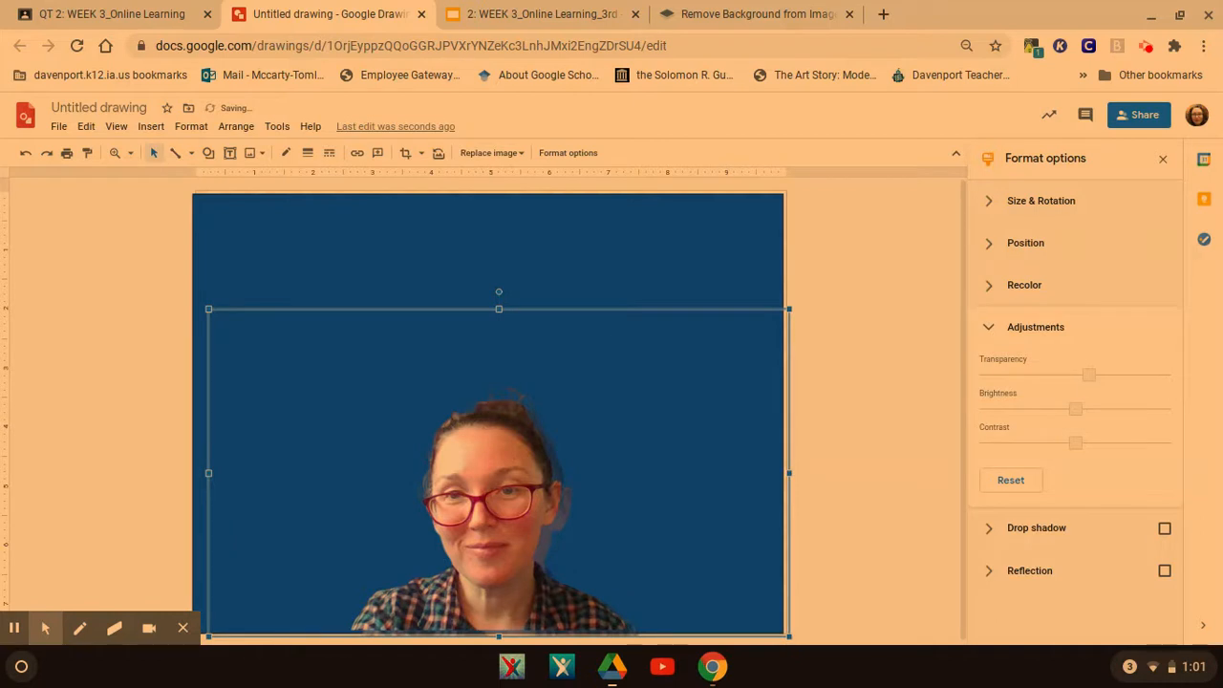
key("Up")
key("Up")
key("Up")
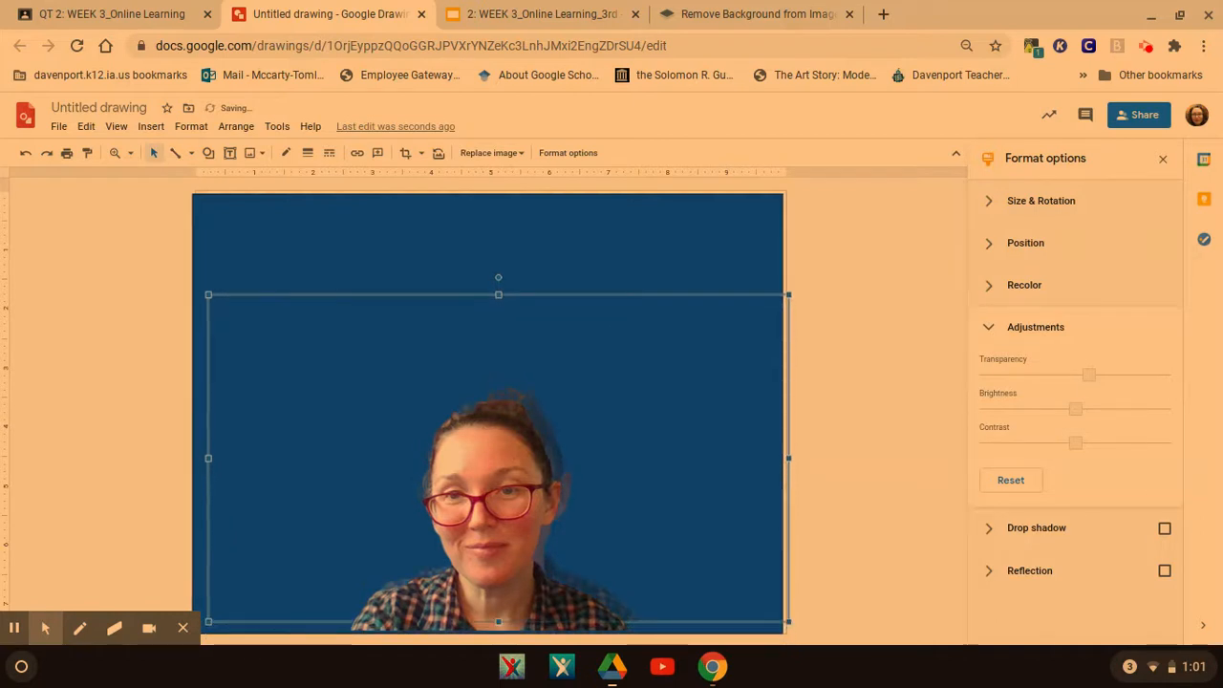
Step: Enlarge the transparent portrait slightly from its lower-right corner so it shows a bit more behind the opaque portrait
left_click_drag(785, 620, 791, 628)
left_click(814, 620)
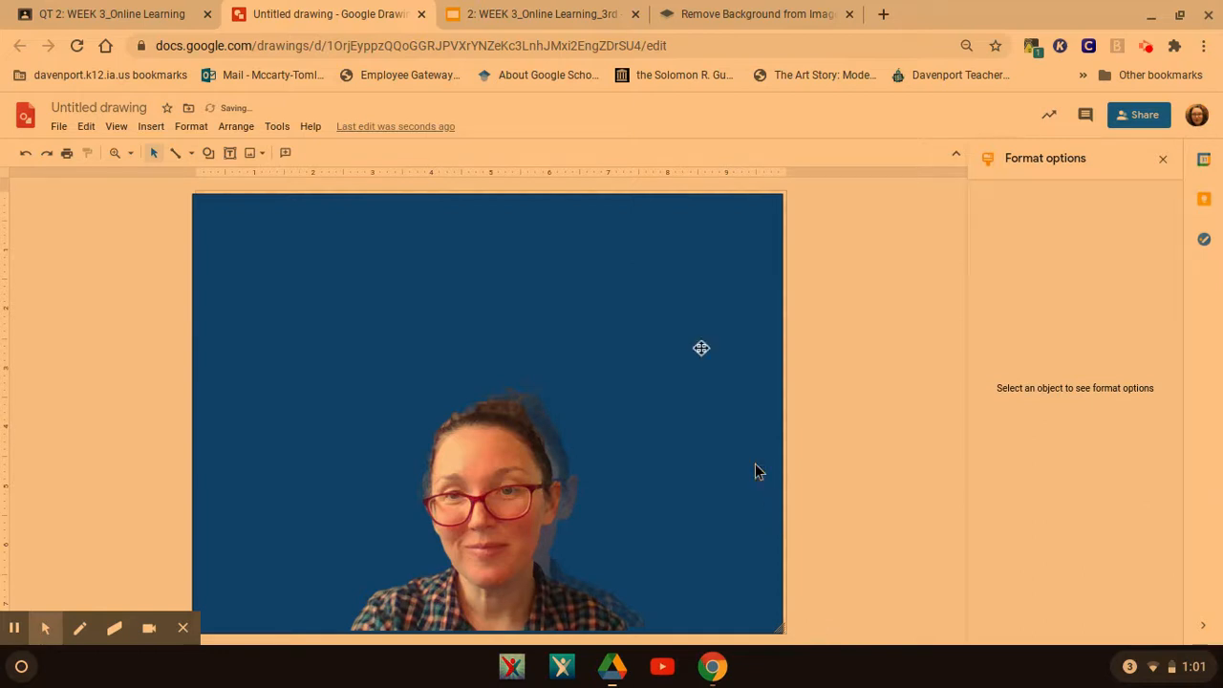
left_click(913, 292)
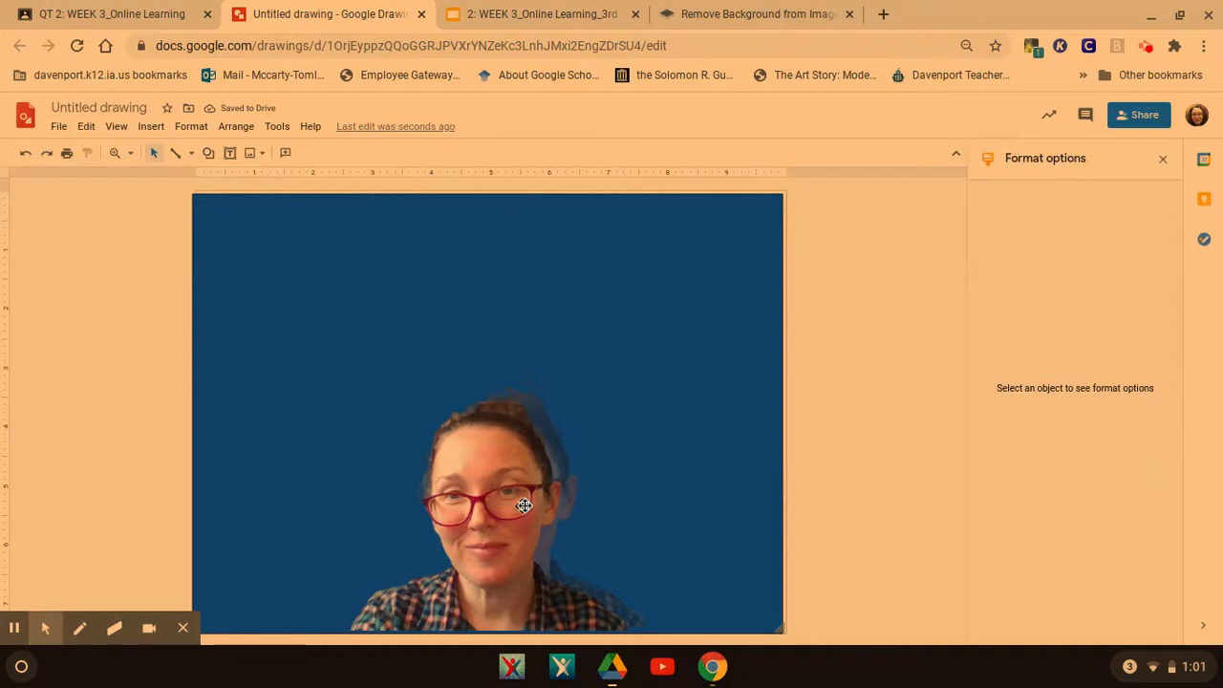
Step: Give the opaque front portrait a slight transparency of roughly one sixth, keeping it clearly stronger than the portrait behind it
left_click(454, 481)
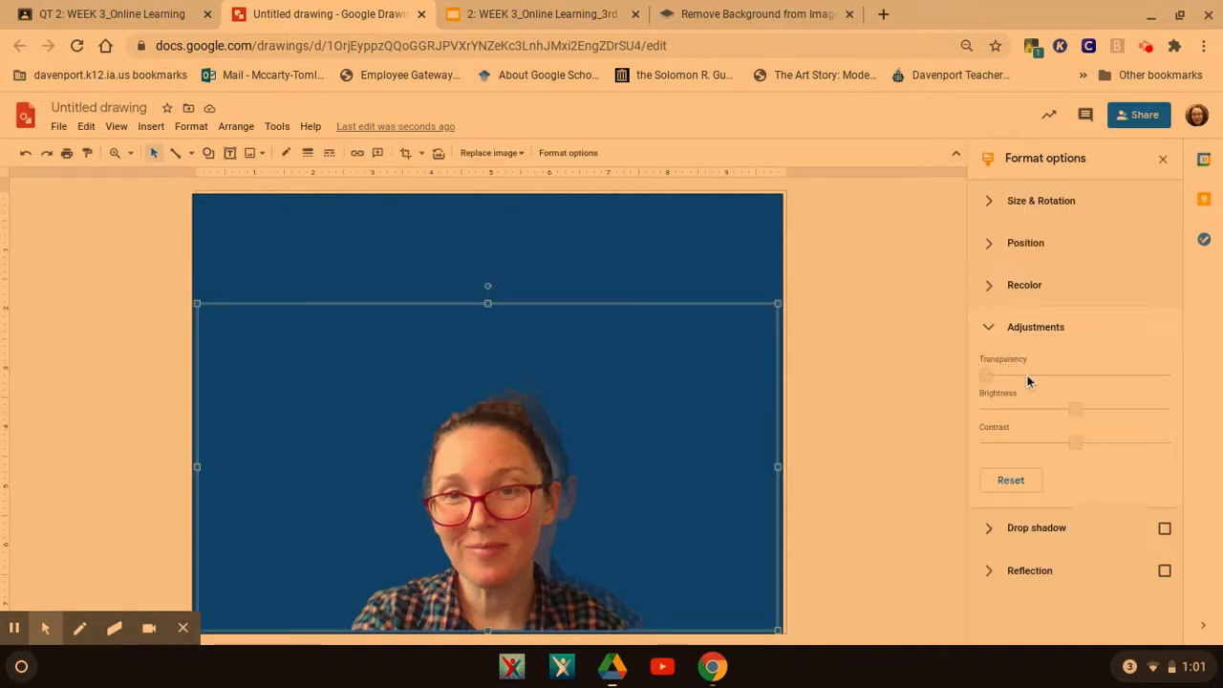
right_click(482, 499)
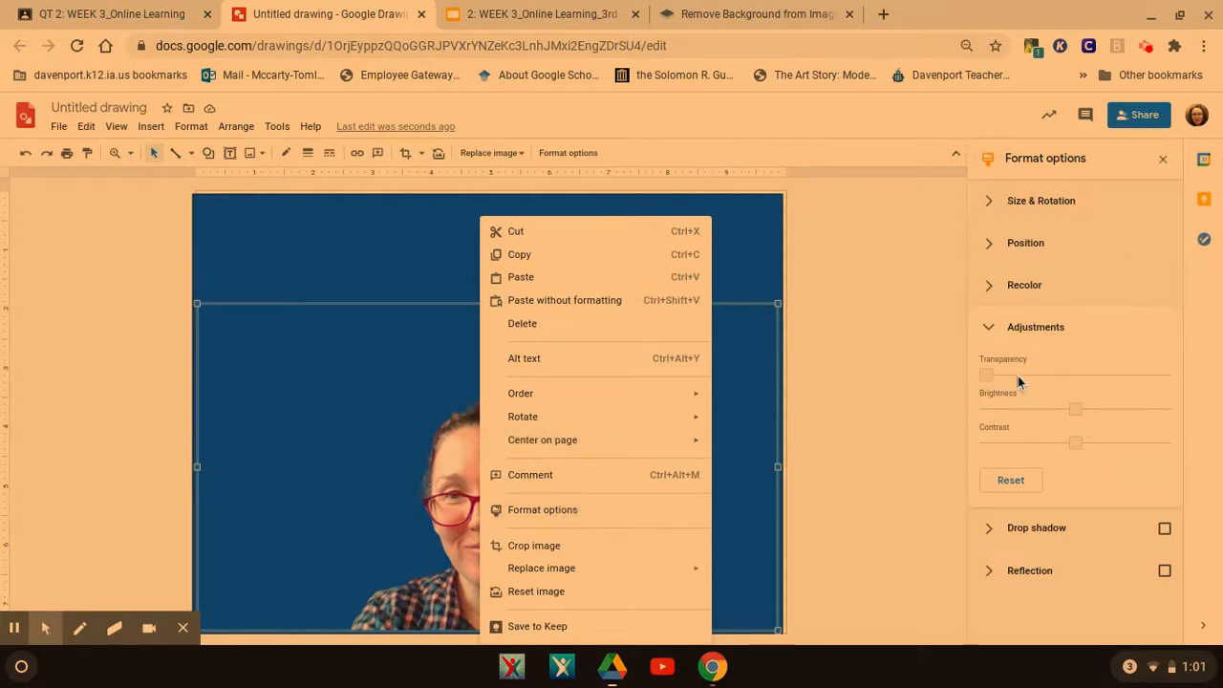
left_click(986, 375)
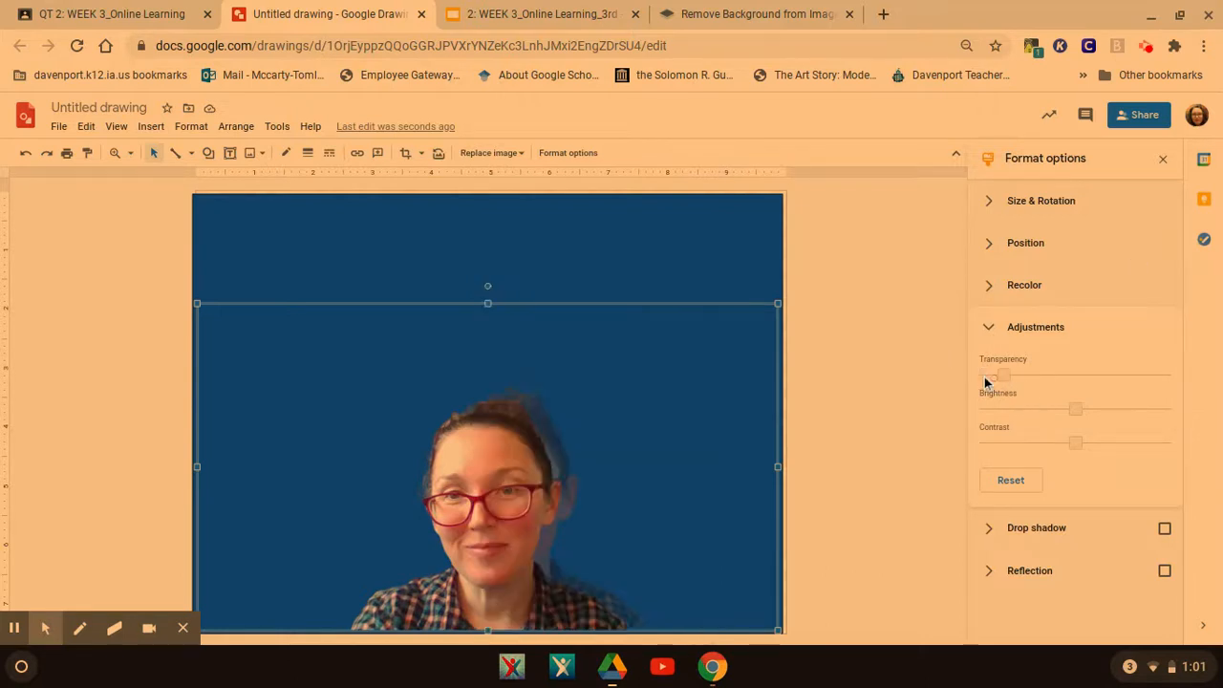
left_click_drag(1055, 382, 1057, 382)
right_click(1051, 381)
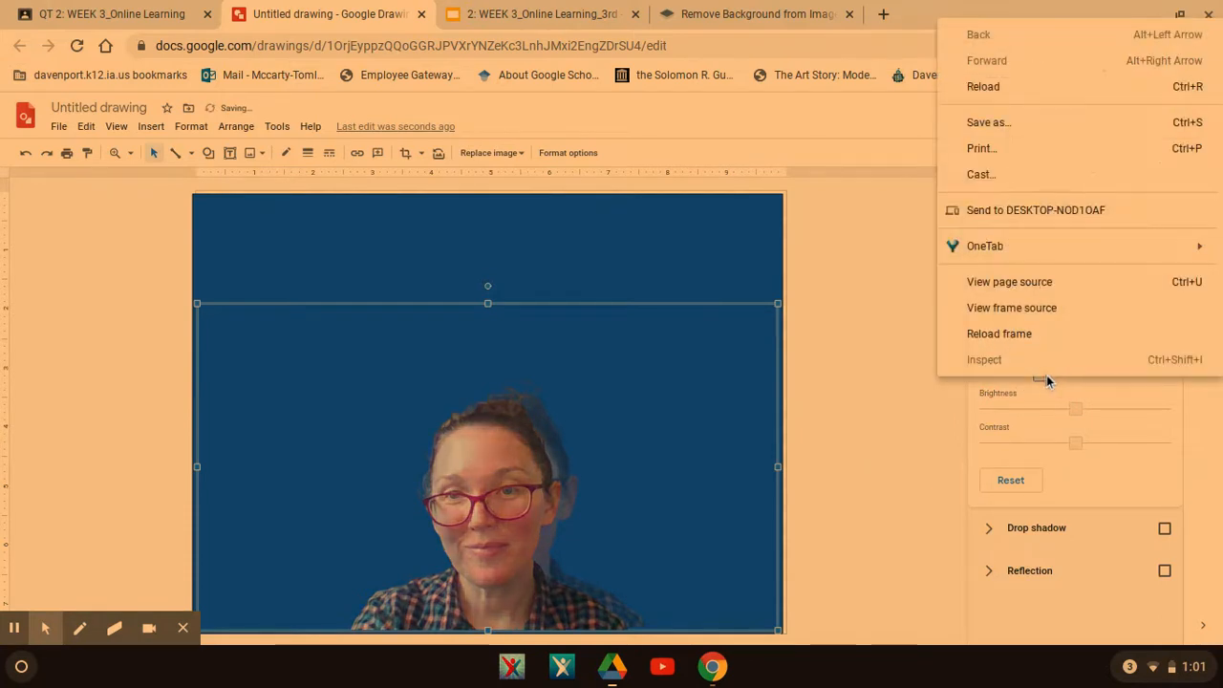
left_click(1044, 382)
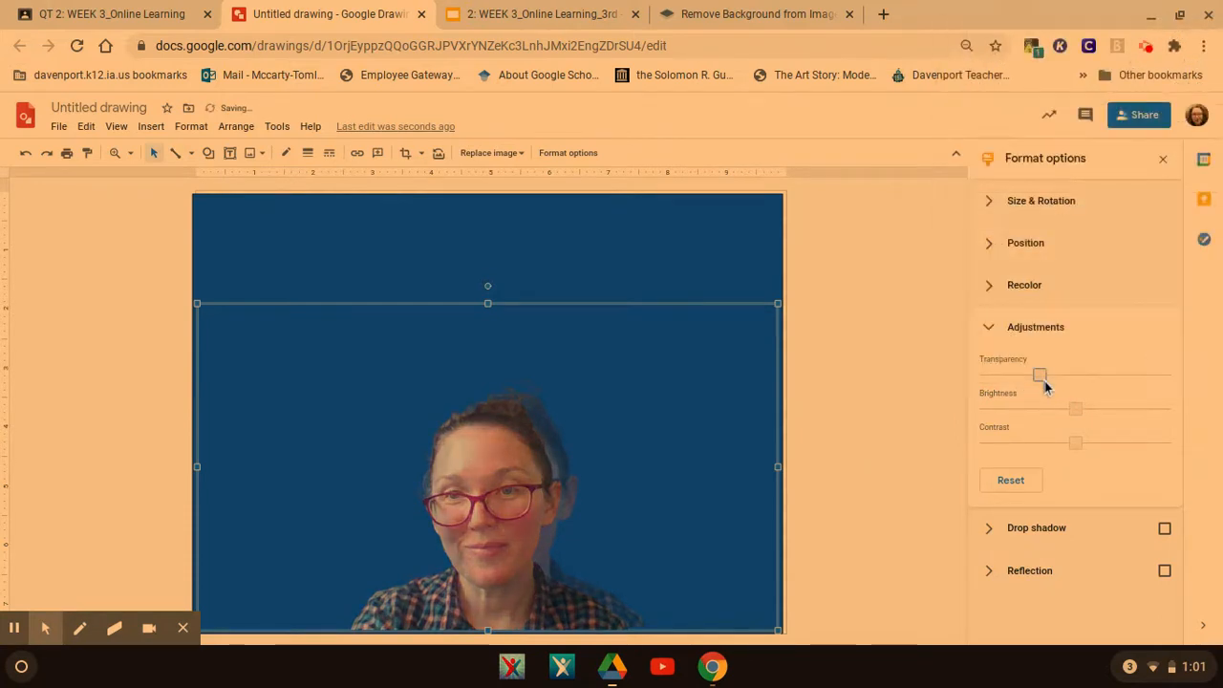
left_click(824, 372)
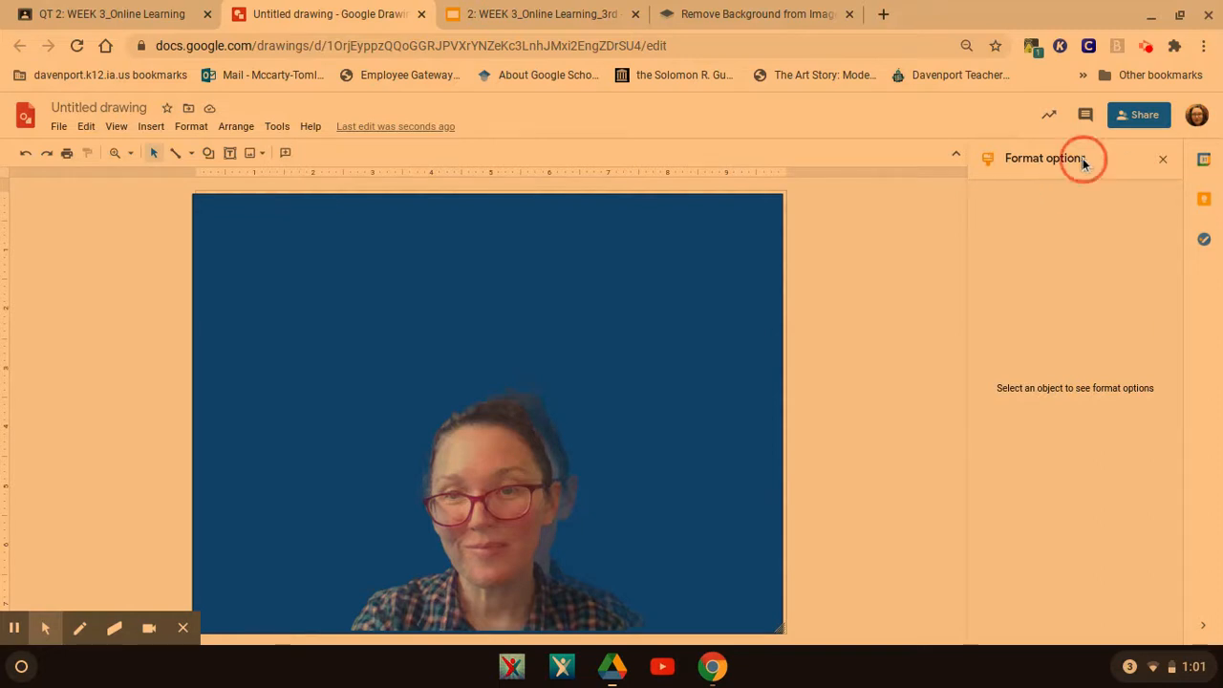
left_click(516, 500)
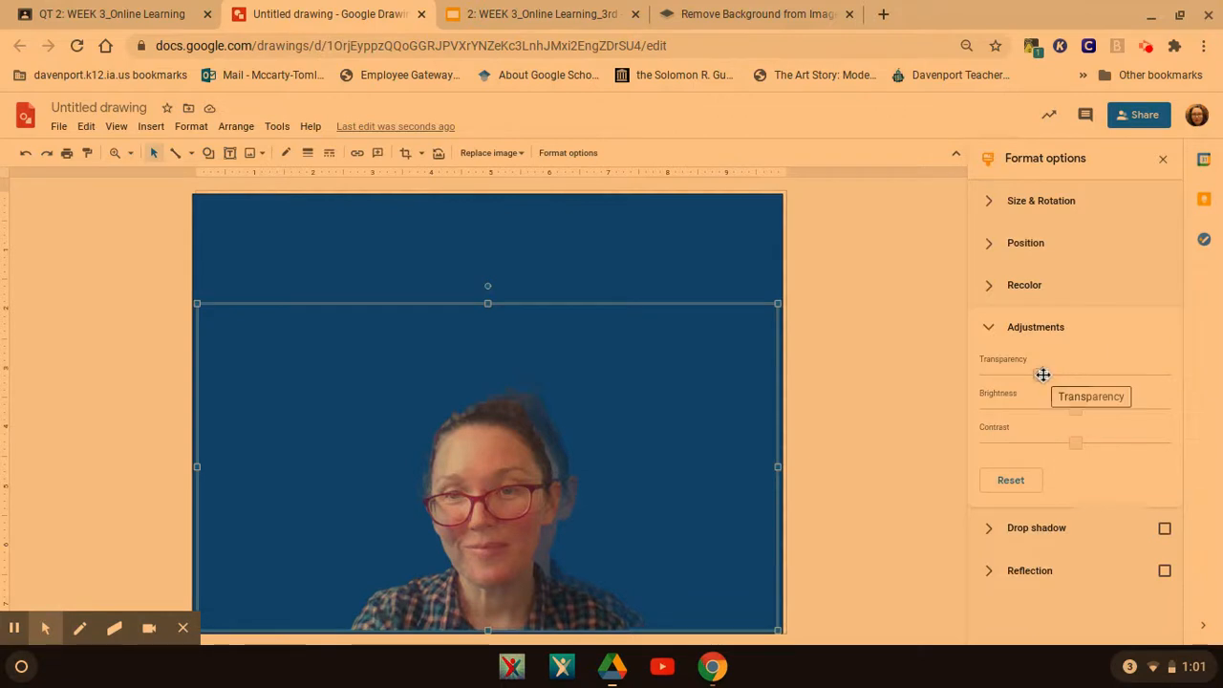
right_click(1039, 378)
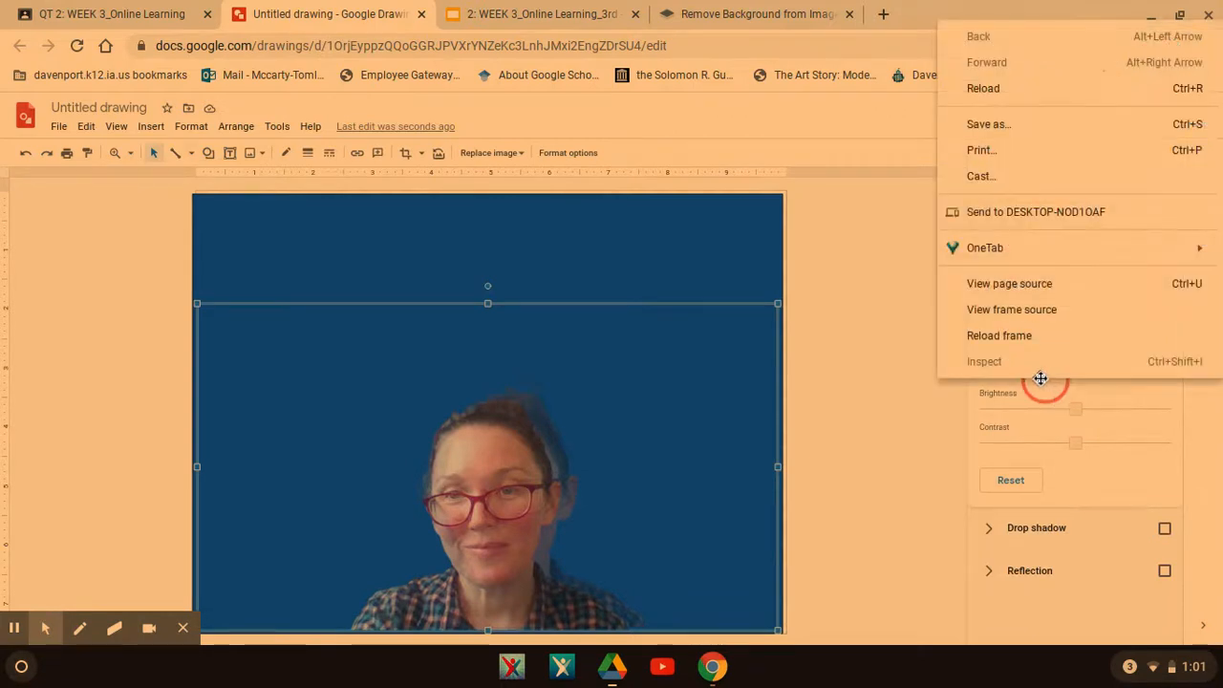
left_click(936, 419)
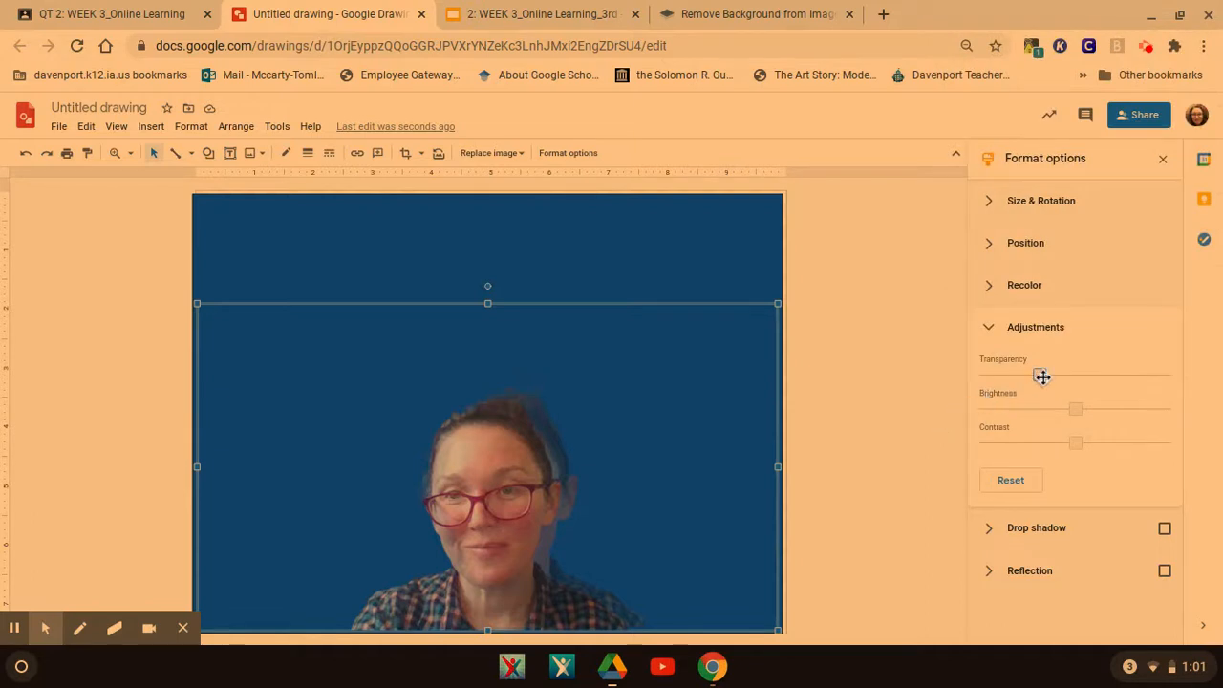
left_click_drag(1013, 376, 1019, 375)
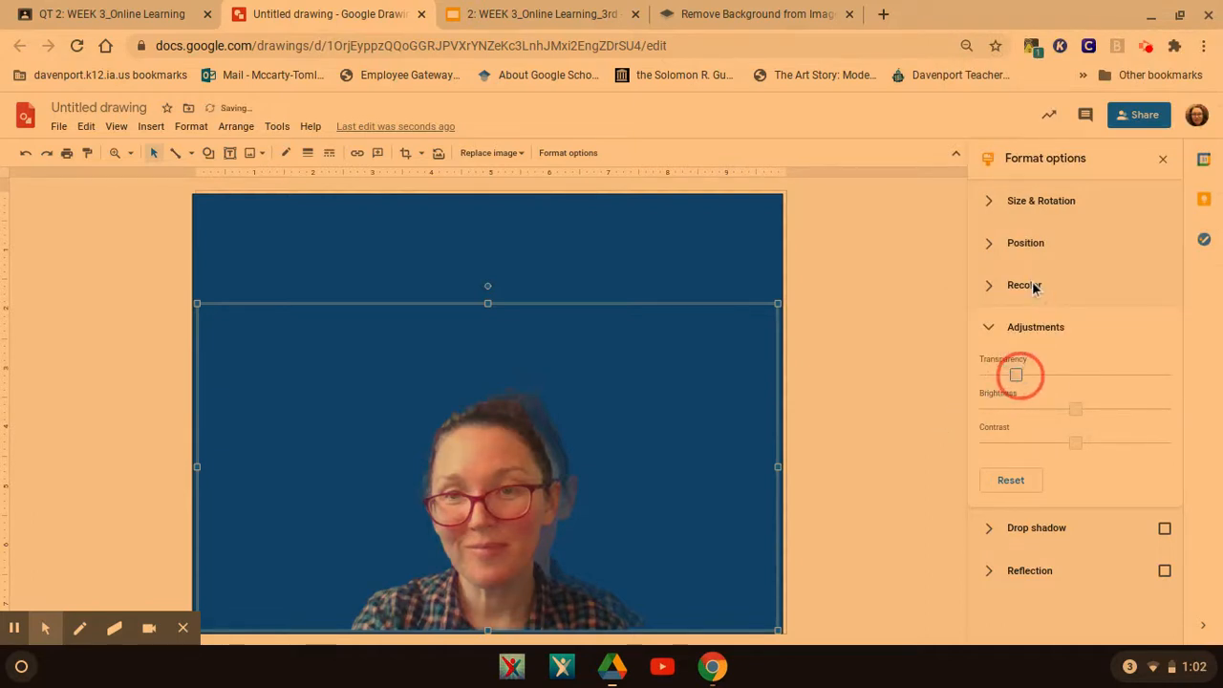
Step: Recolor the front portrait with the Dark 3 preset
left_click(986, 293)
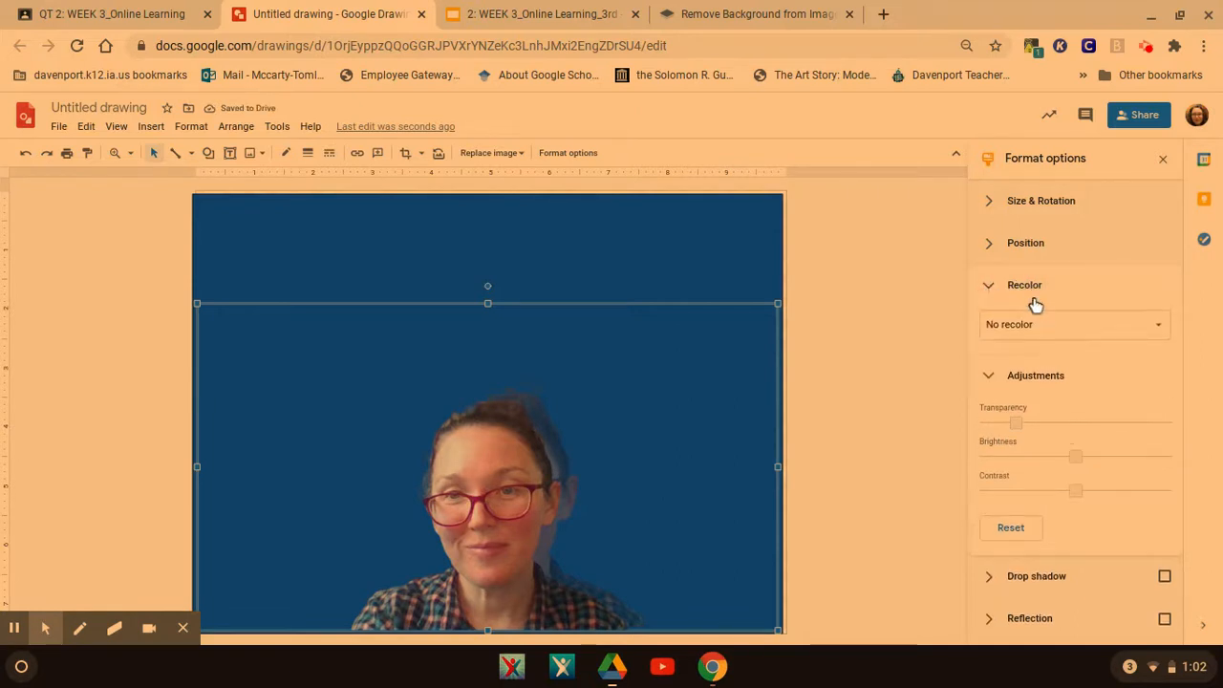
left_click(1040, 330)
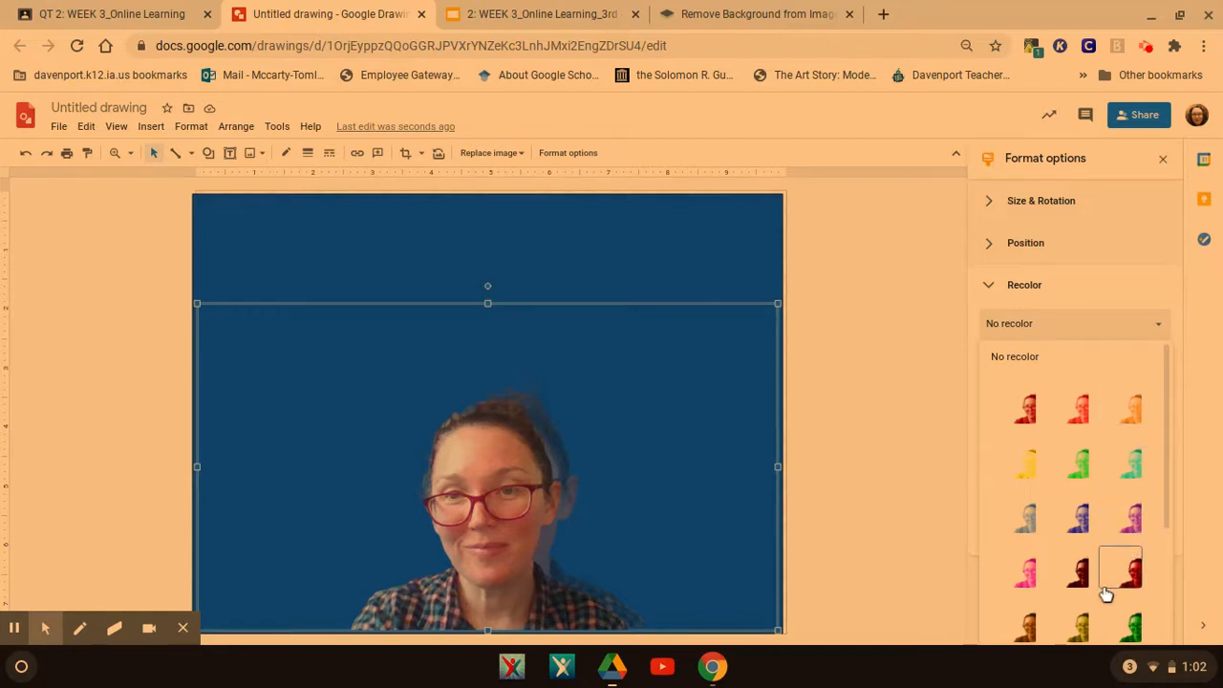
left_click(1030, 628)
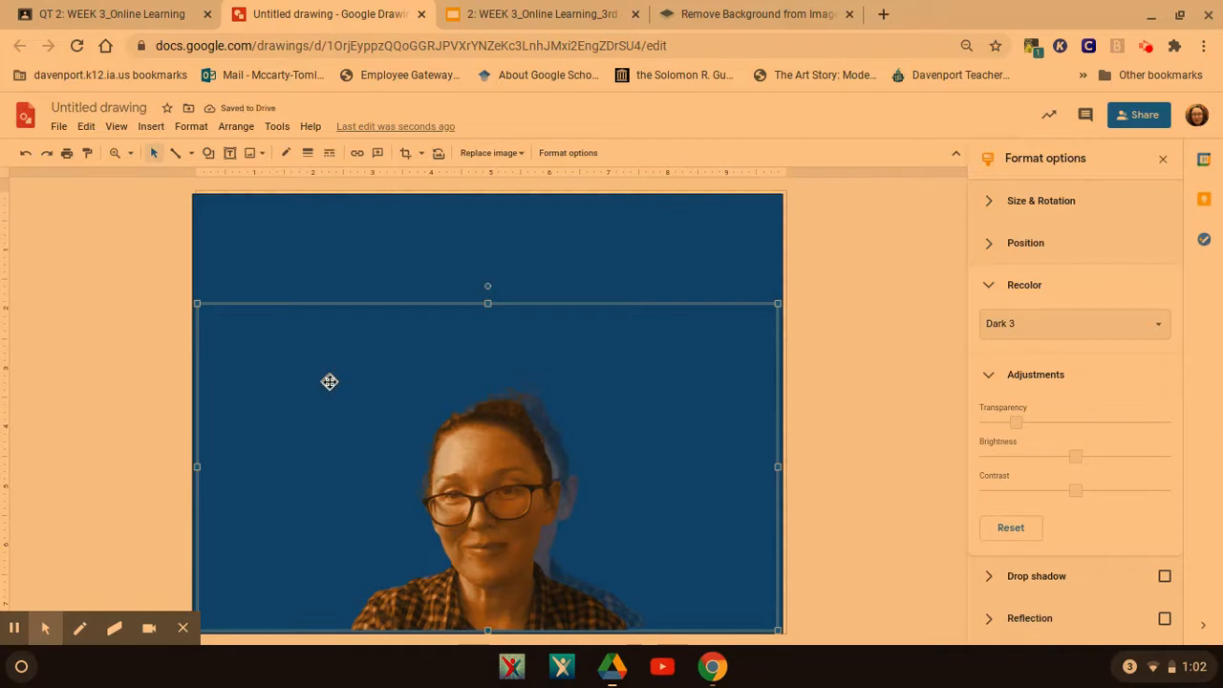
left_click(861, 441)
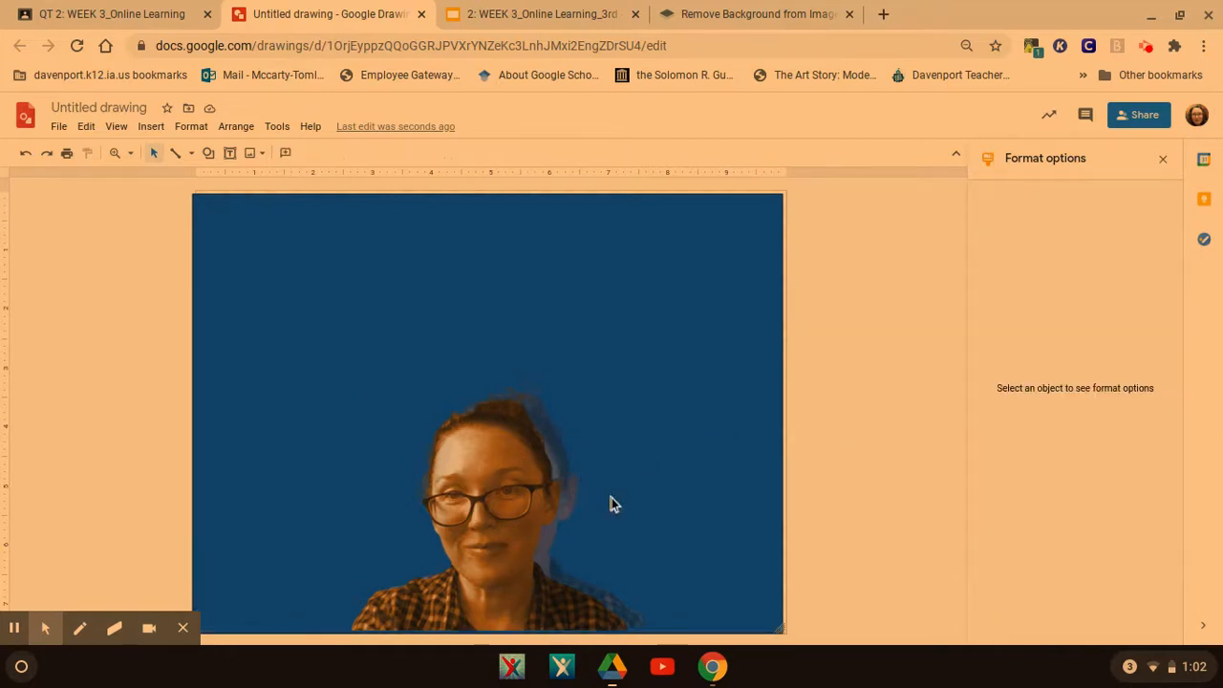
Step: Recolor the transparent portrait behind the front one with the Light 7 preset
left_click(640, 622)
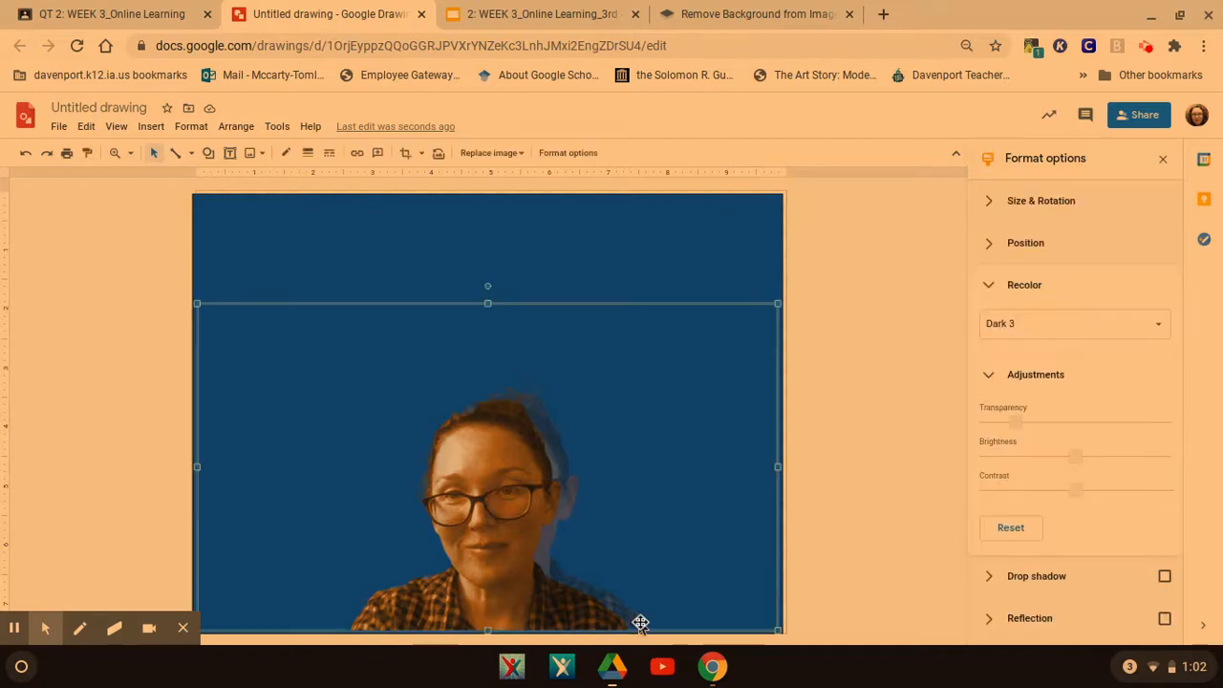
left_click(792, 528)
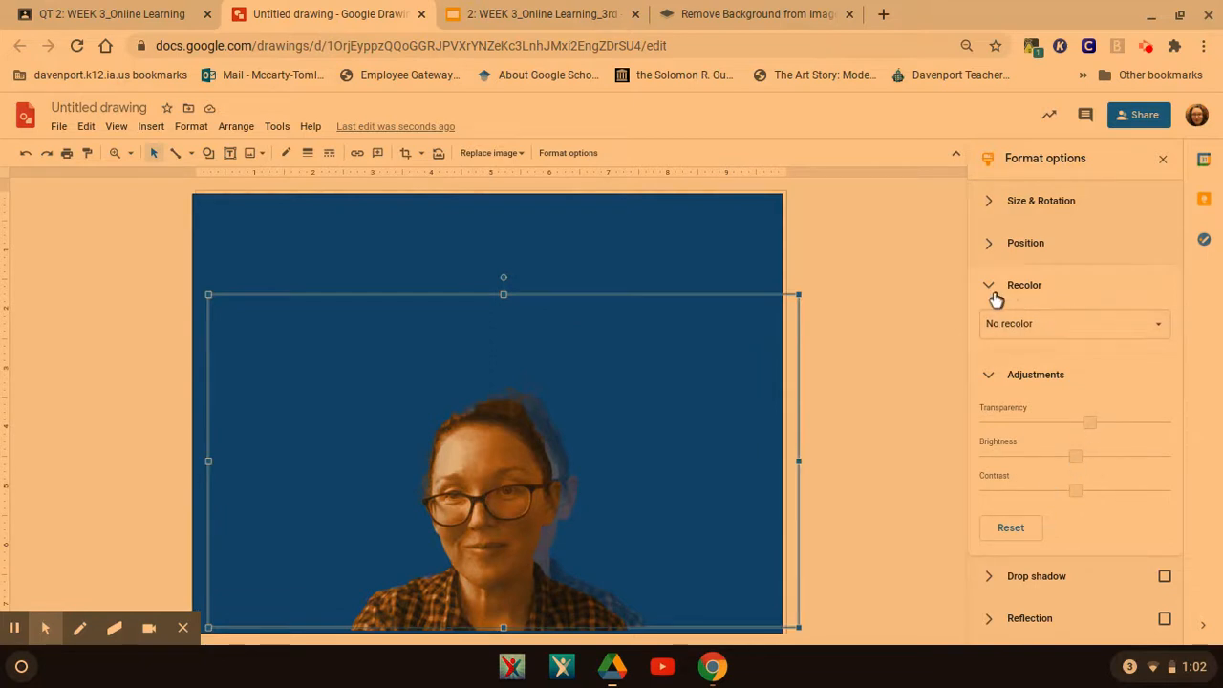
left_click(1037, 334)
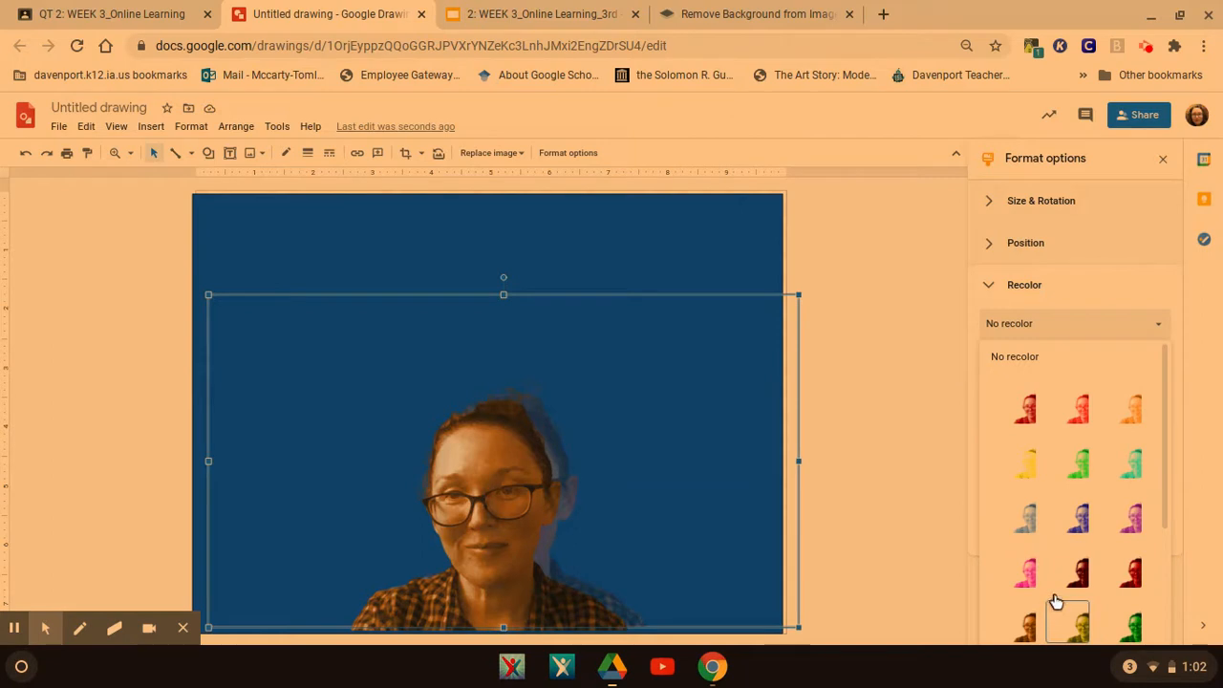
left_click(1030, 533)
left_click(883, 449)
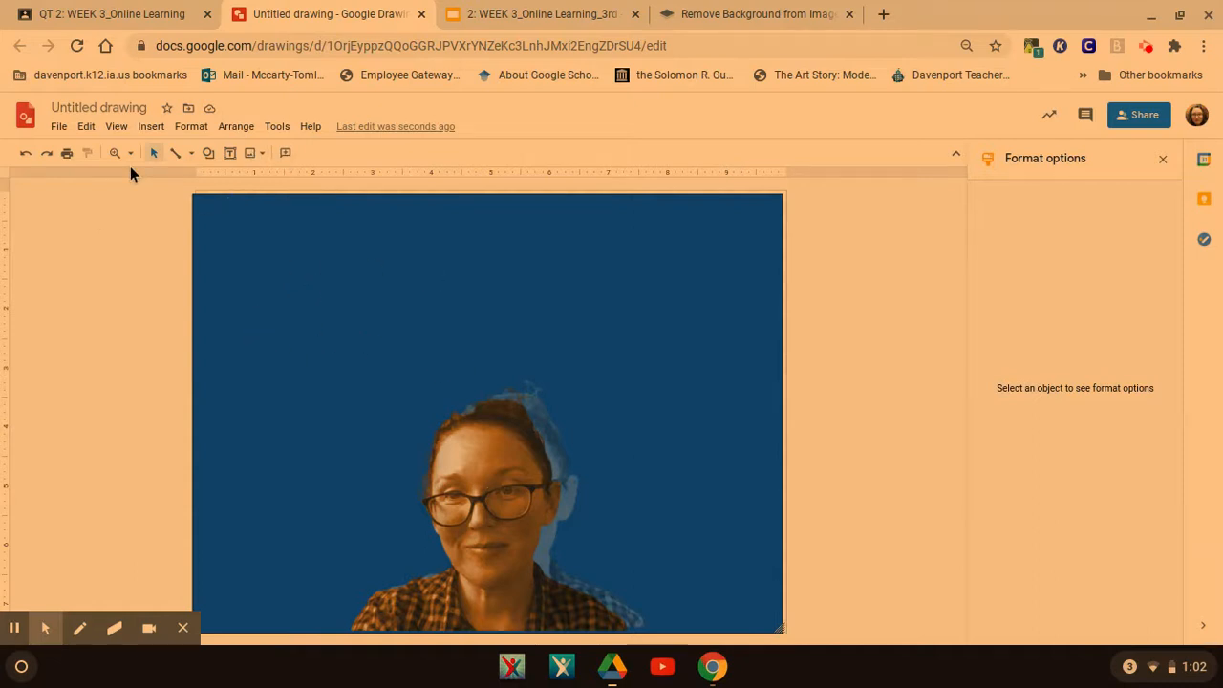
Step: Try to draw a jagged polyline shape from the canvas's left edge toward the portrait's shoulder
left_click(192, 158)
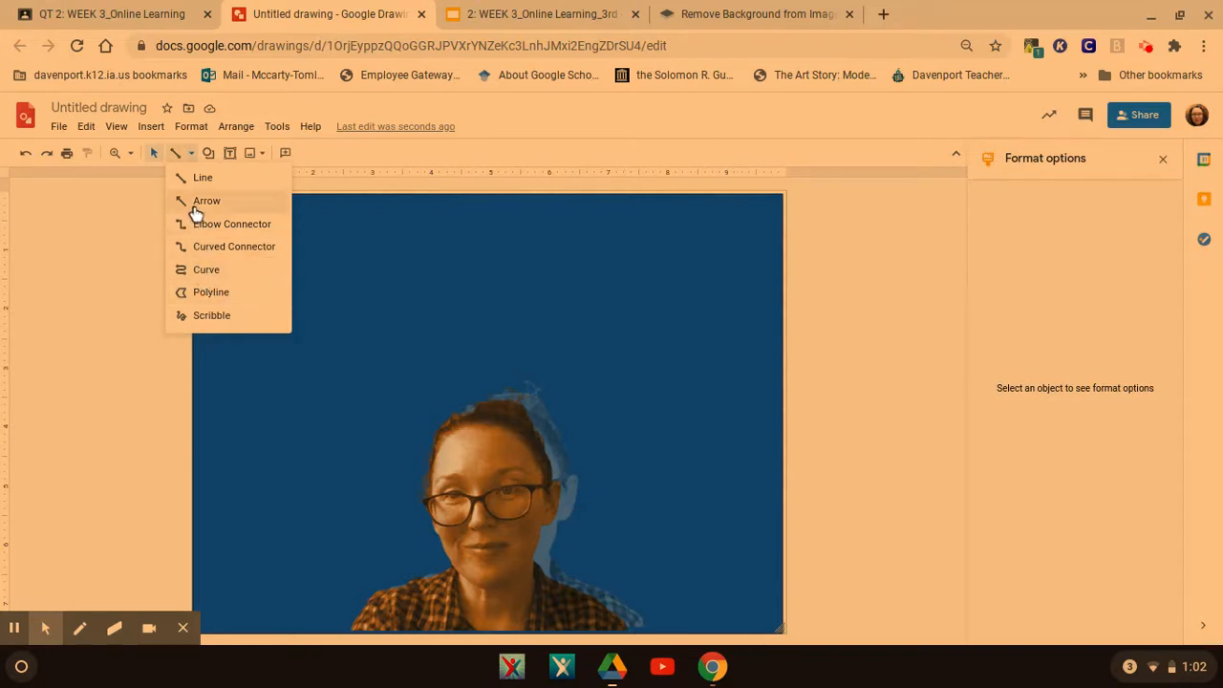
left_click(214, 293)
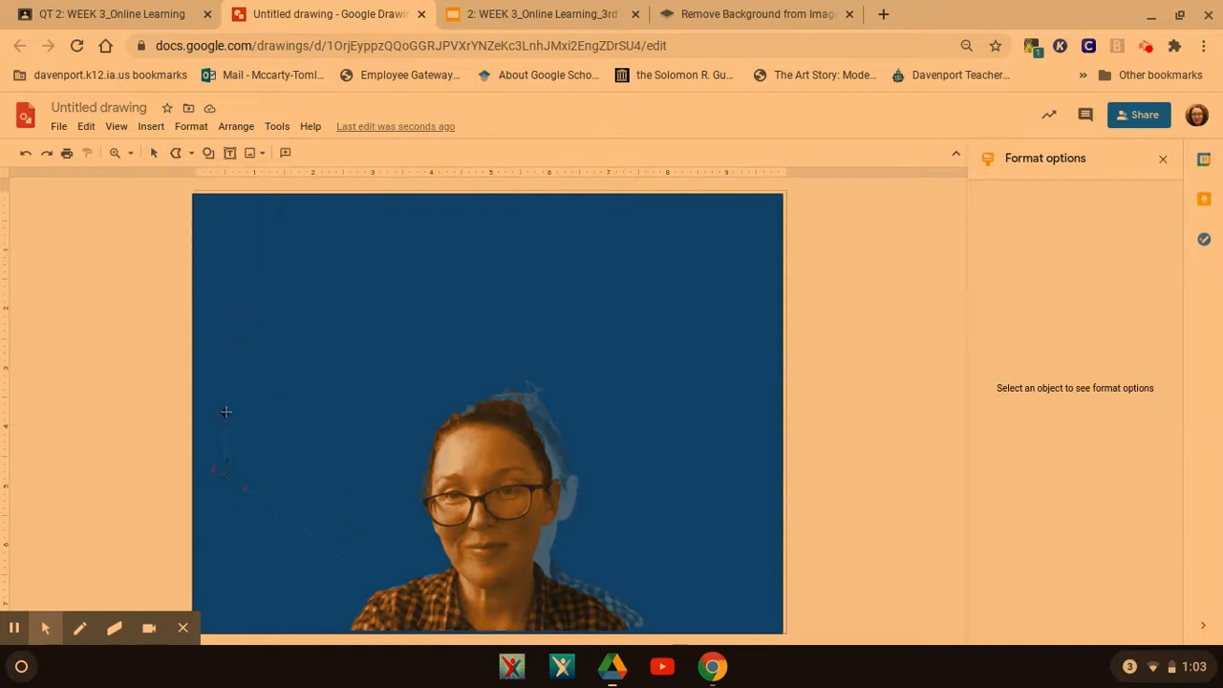
left_click(192, 376)
left_click(281, 488)
left_click(295, 520)
left_click_drag(288, 493, 286, 487)
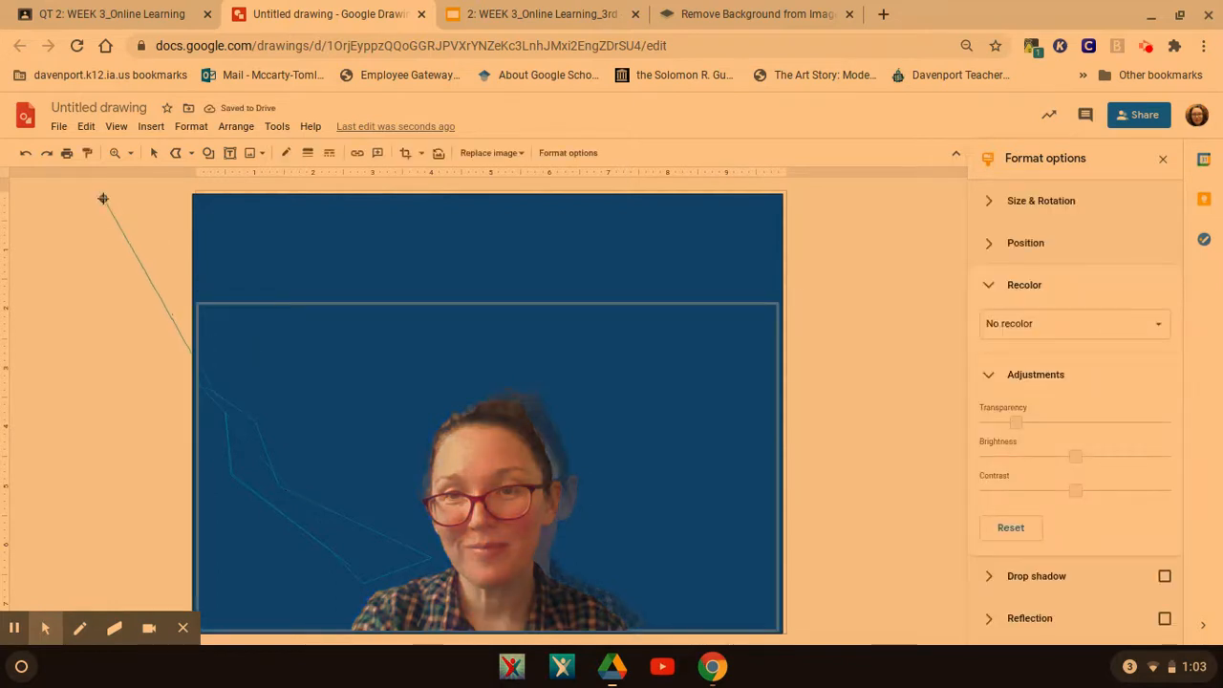
Step: Redo the undone portrait recoloring and abandon the unfinished polyline, leaving nothing selected
left_click(48, 155)
left_click(49, 158)
left_click(48, 156)
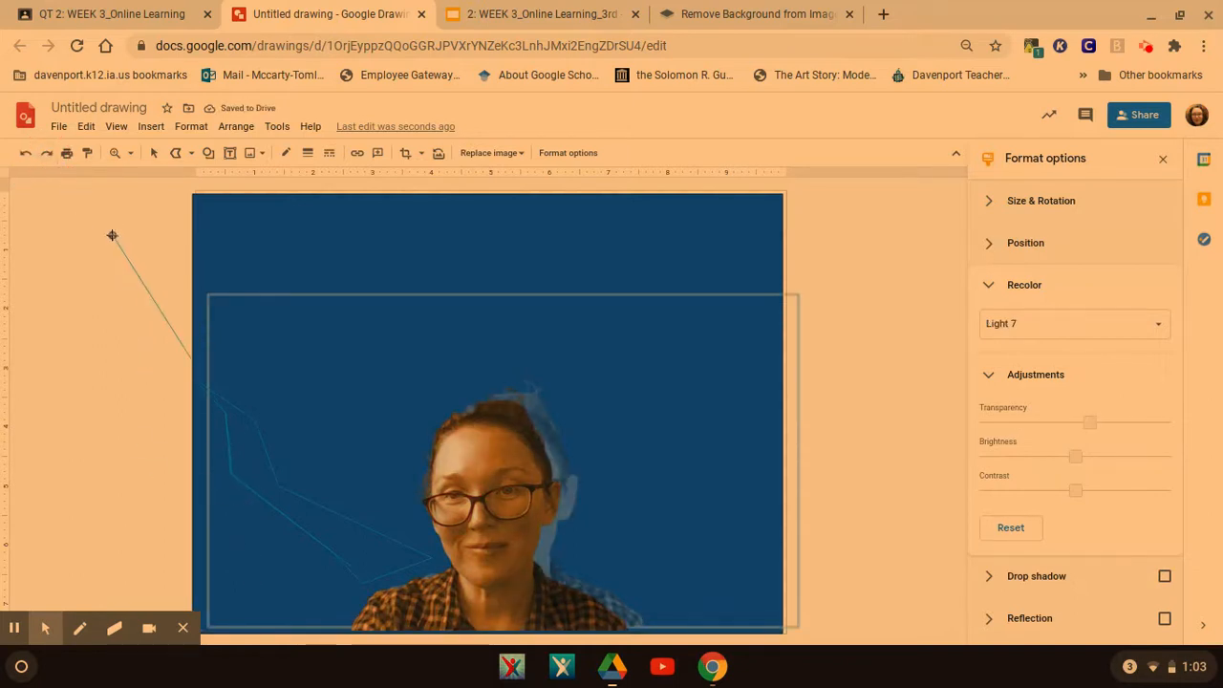
left_click(151, 154)
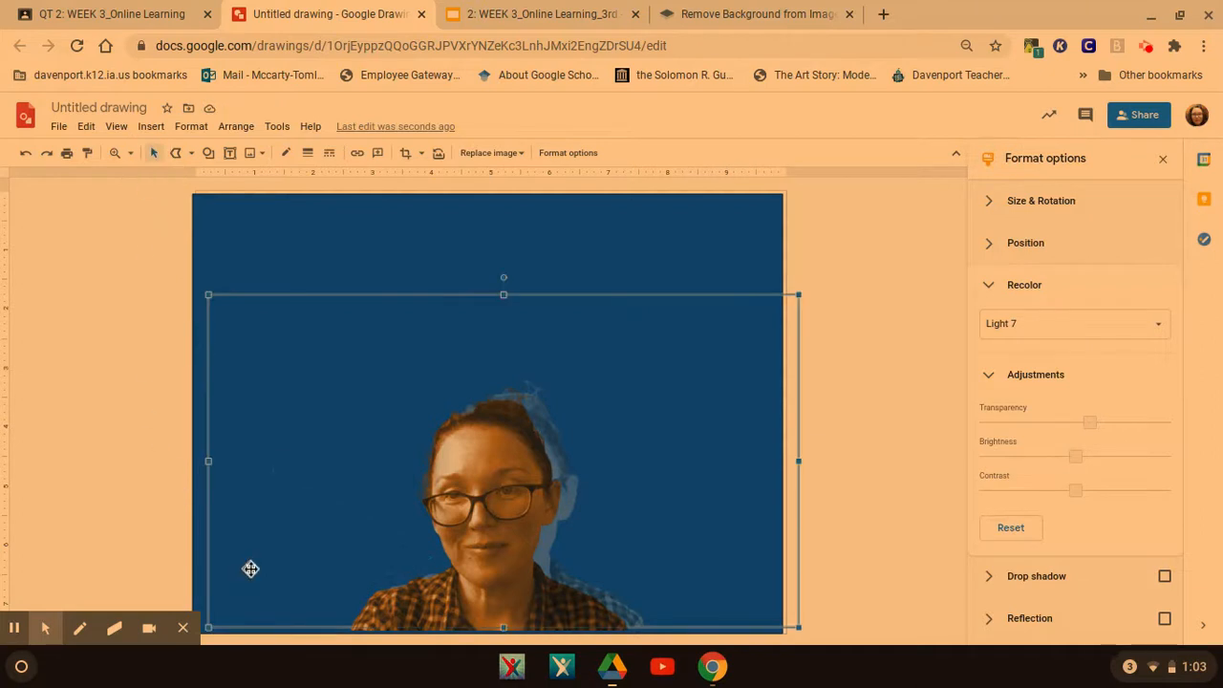
left_click(144, 435)
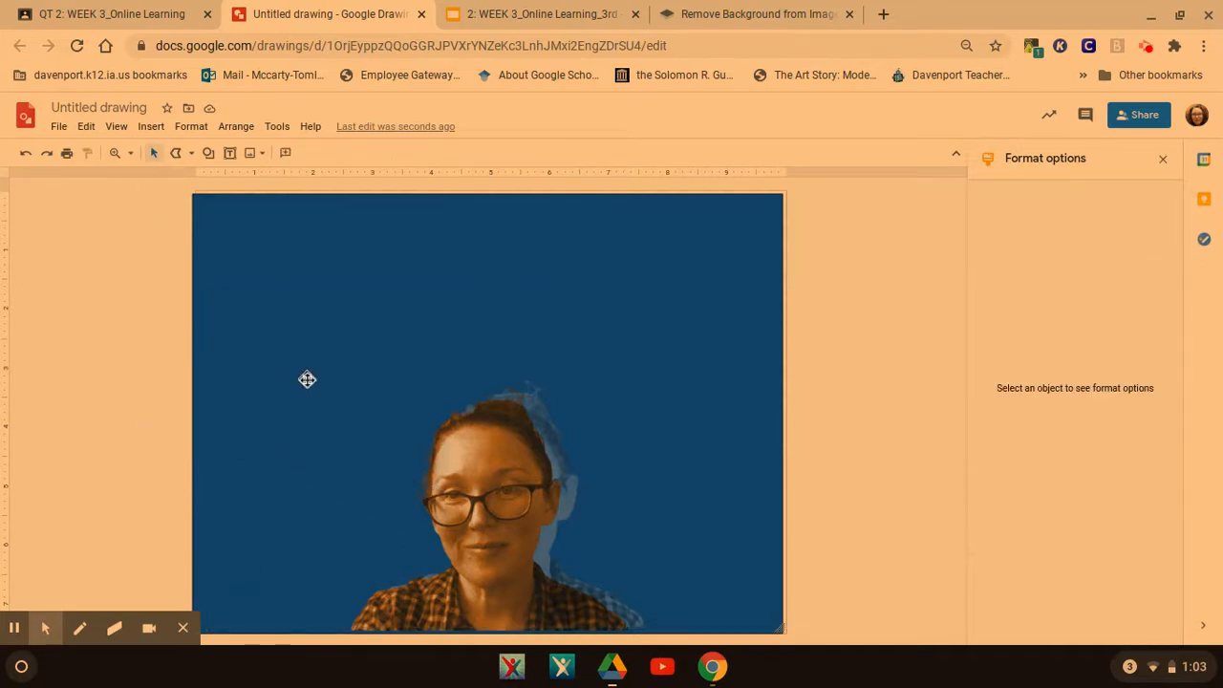
Step: Draw a closed, jagged bolt-shaped polyline from the canvas's left edge to the portrait's shoulder and fill it with light yellow
left_click(176, 155)
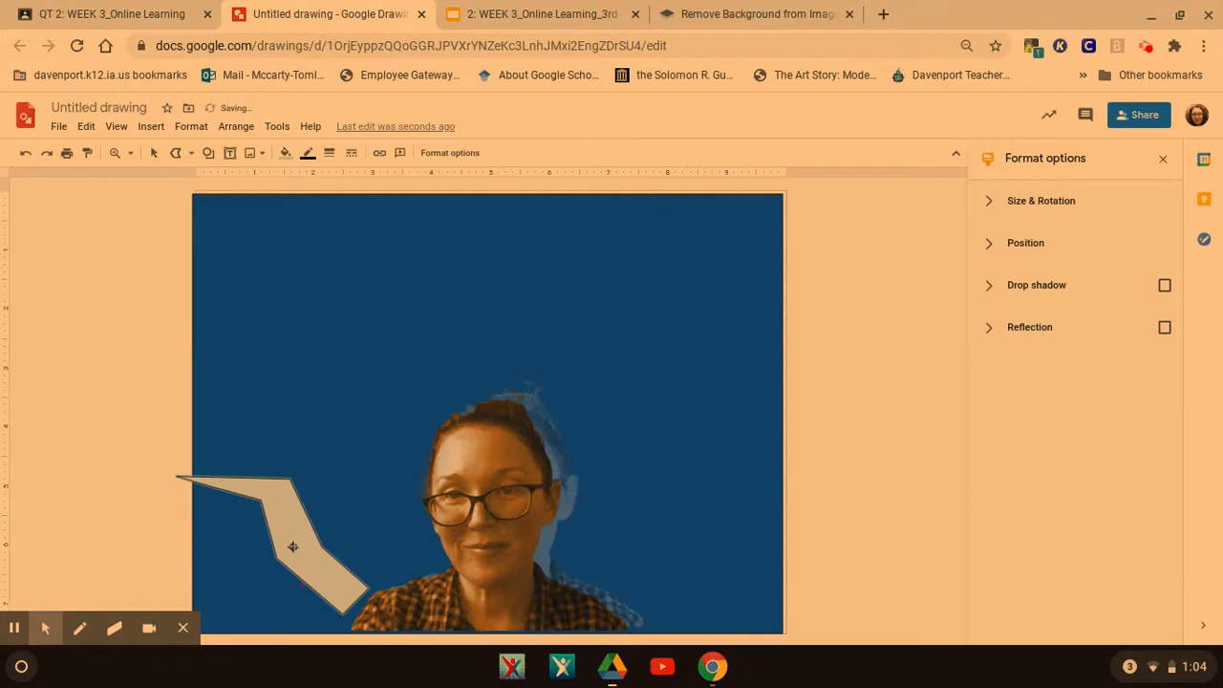
left_click(284, 153)
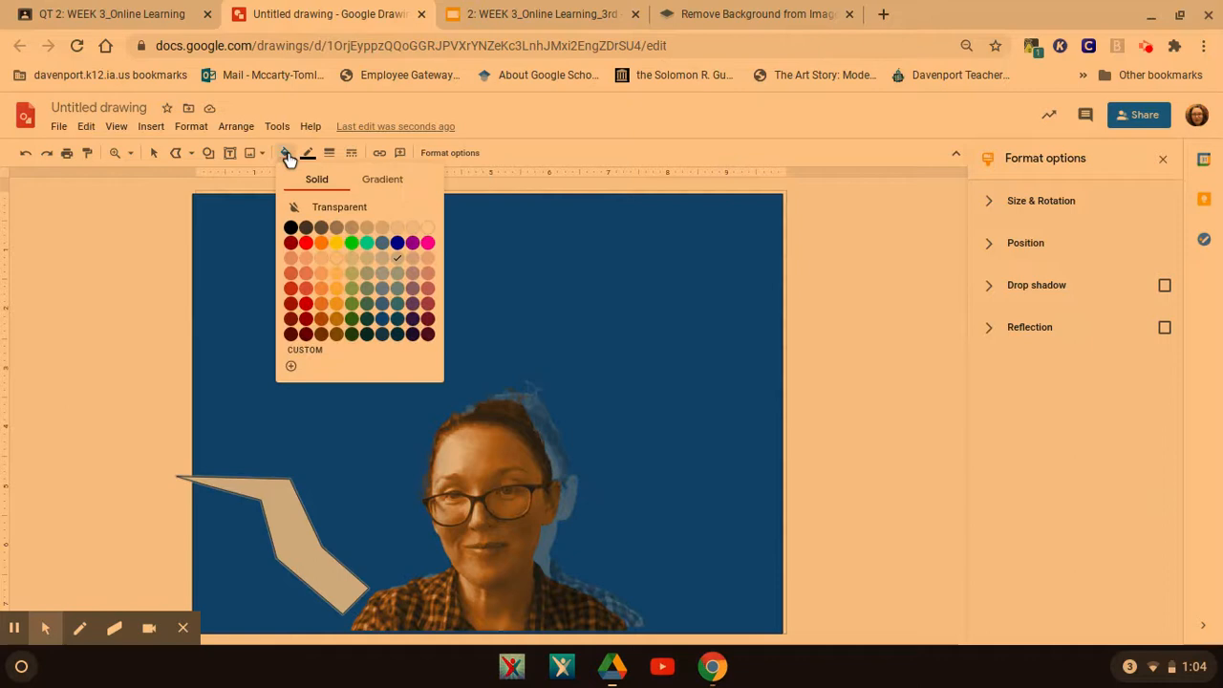
left_click(337, 281)
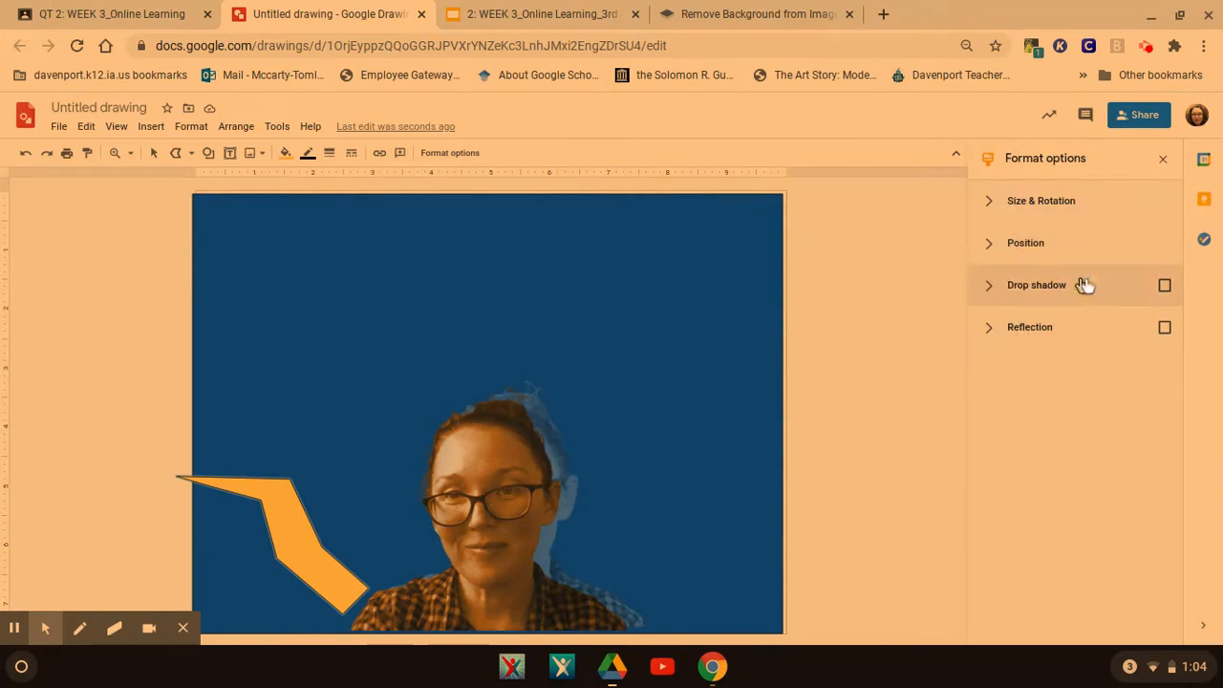
Step: Add a drop shadow to the jagged shape and make its outline transparent
left_click(1165, 285)
left_click(307, 155)
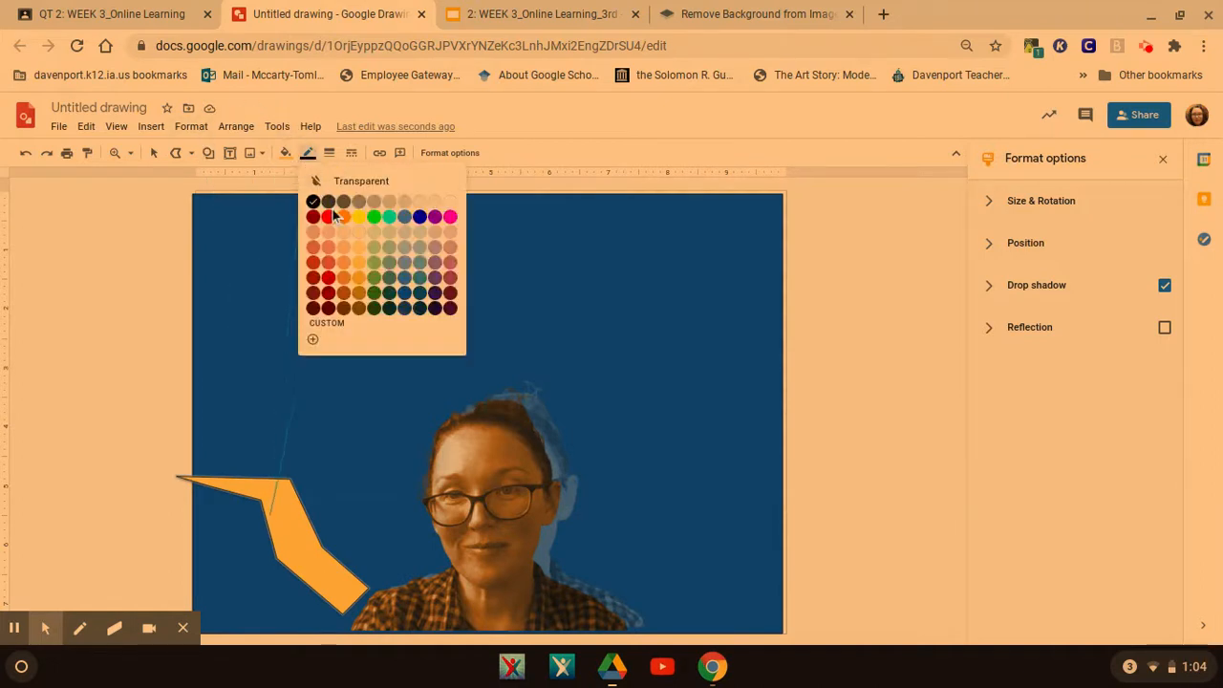
left_click(315, 181)
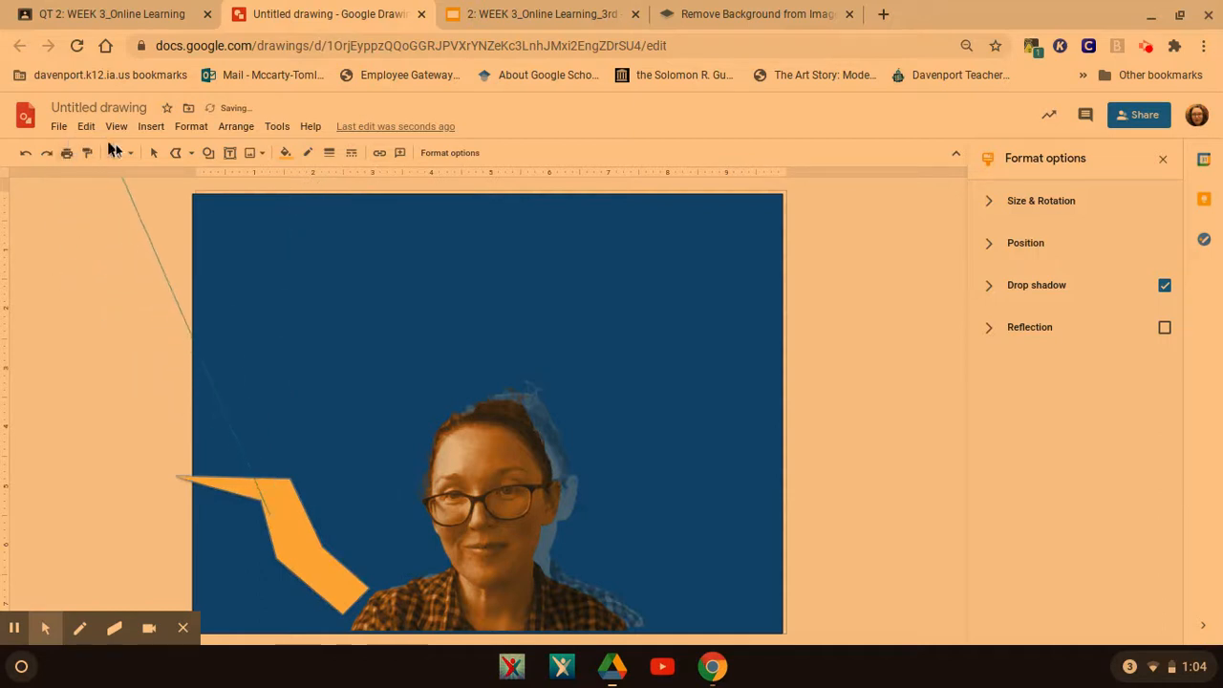
Step: Duplicate the jagged shape and place the copy above and to the right of the original, touching the portrait's face
left_click(153, 154)
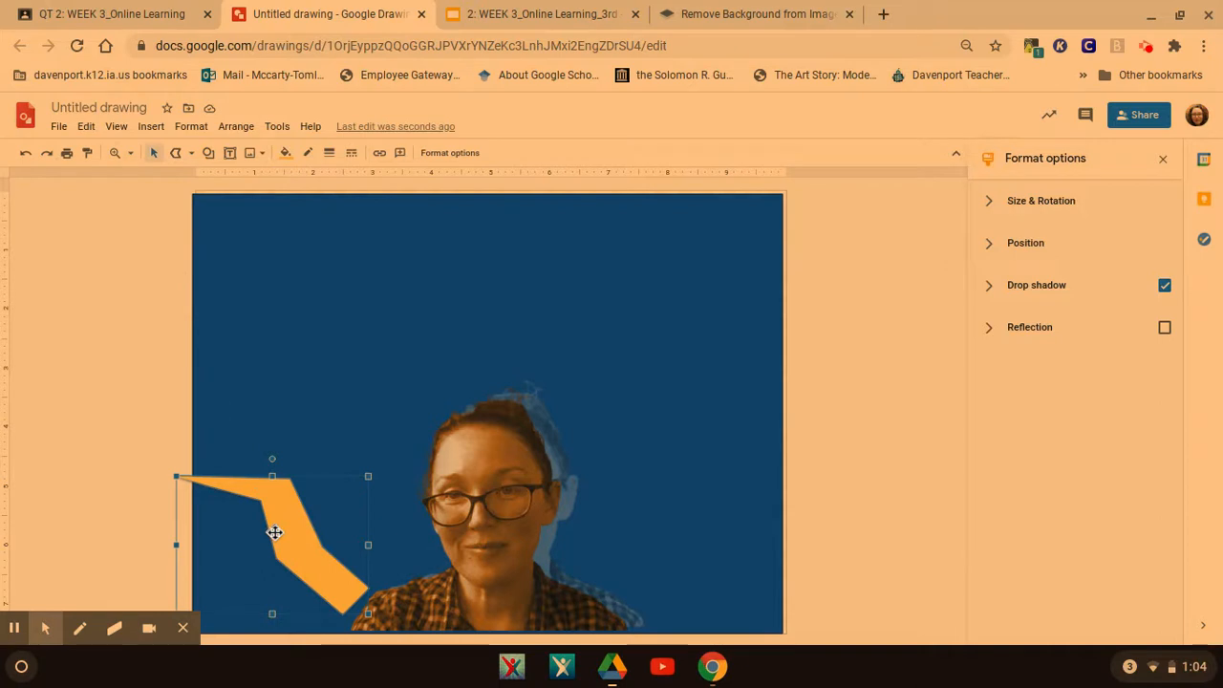
left_click_drag(275, 532, 340, 380)
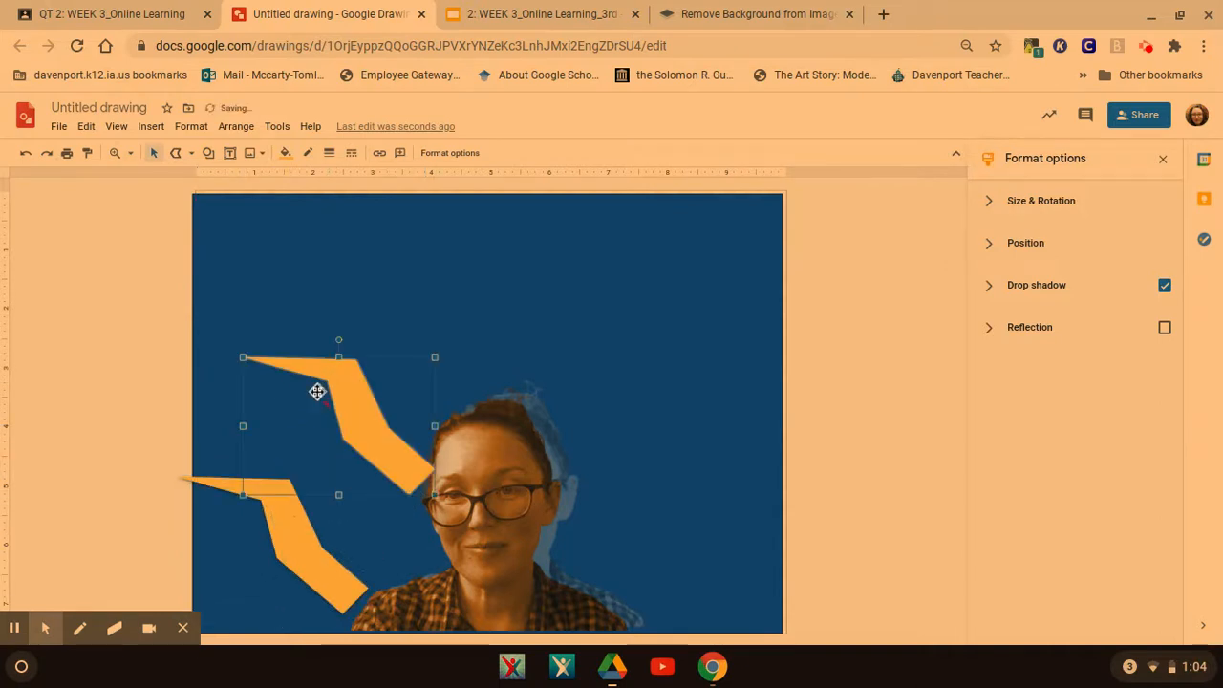
right_click(315, 390)
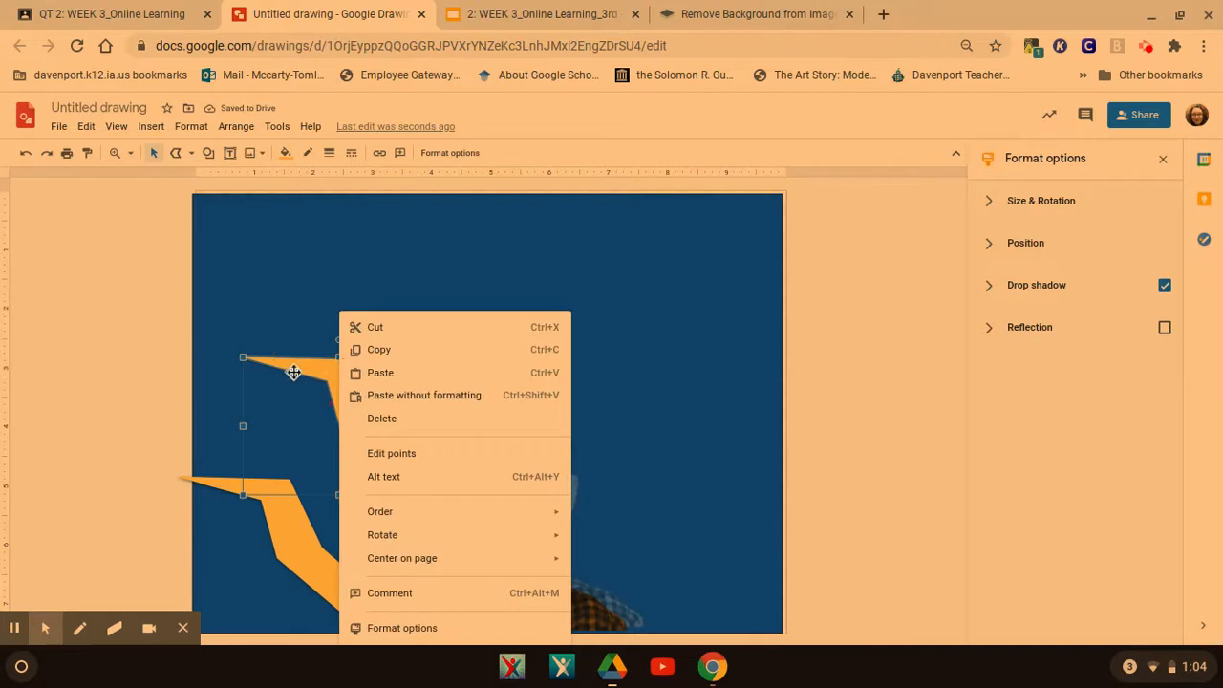
left_click(172, 274)
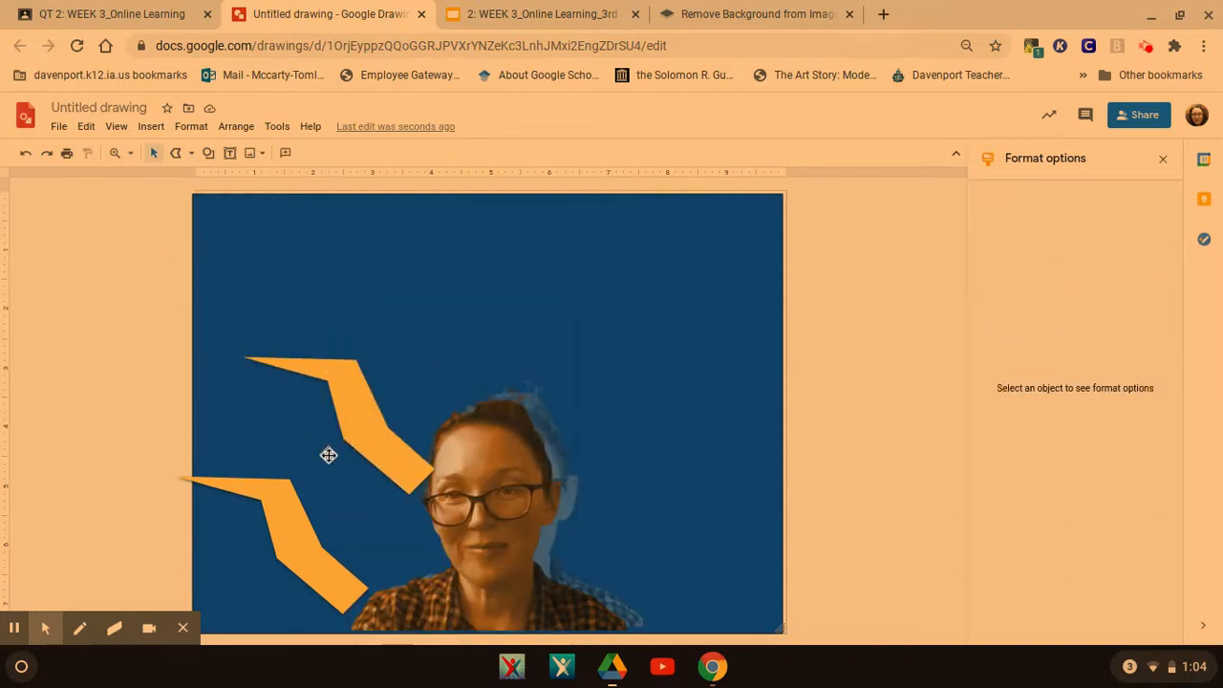
Step: Rotate the copied jagged shape partway clockwise and move it to the canvas's right side beside the portrait, leaving it selected
left_click_drag(361, 441, 330, 447)
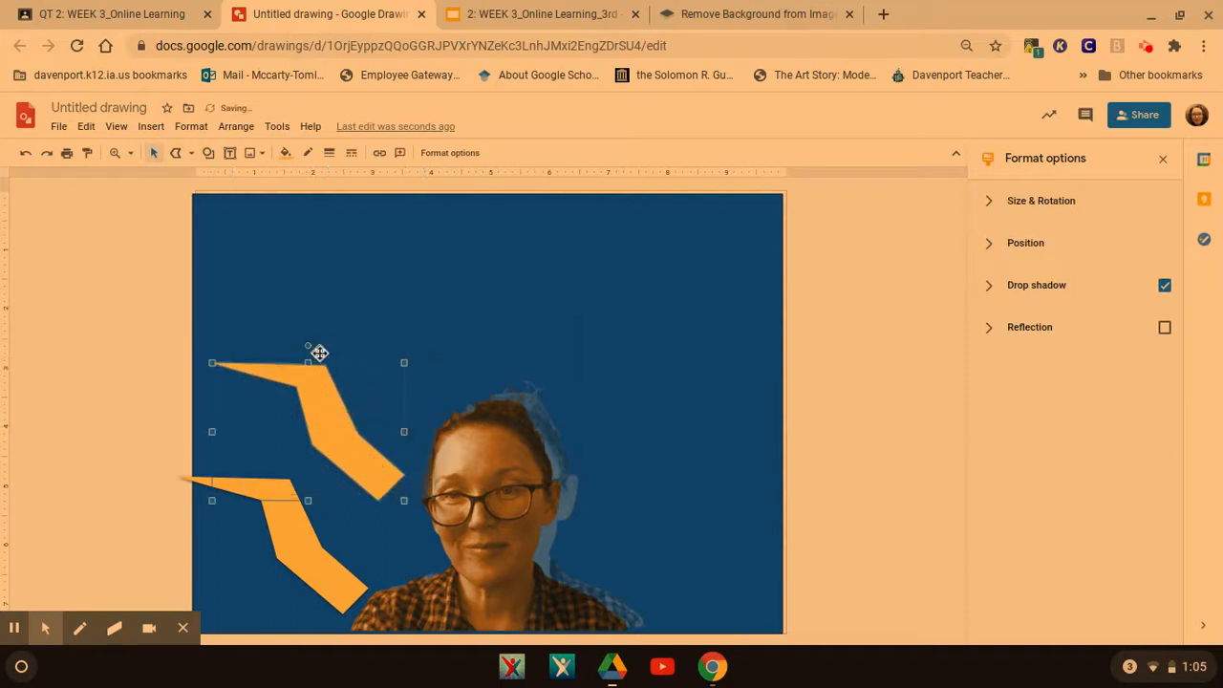
left_click_drag(309, 343, 367, 352)
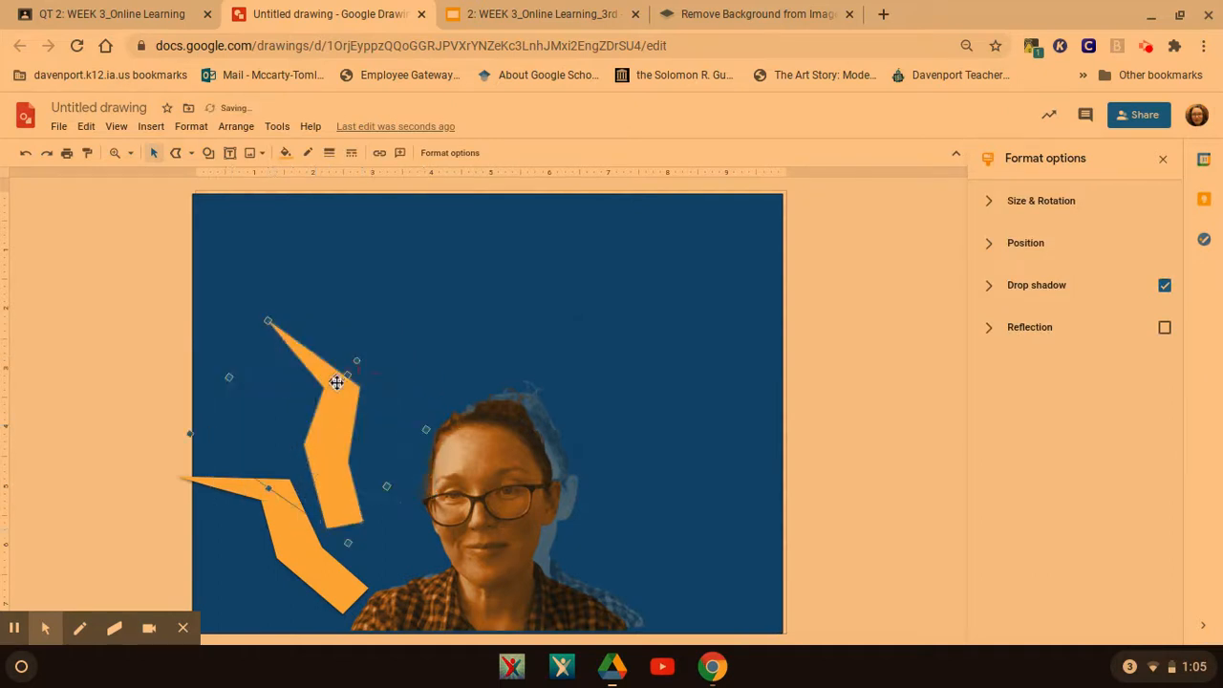
left_click_drag(333, 391, 710, 352)
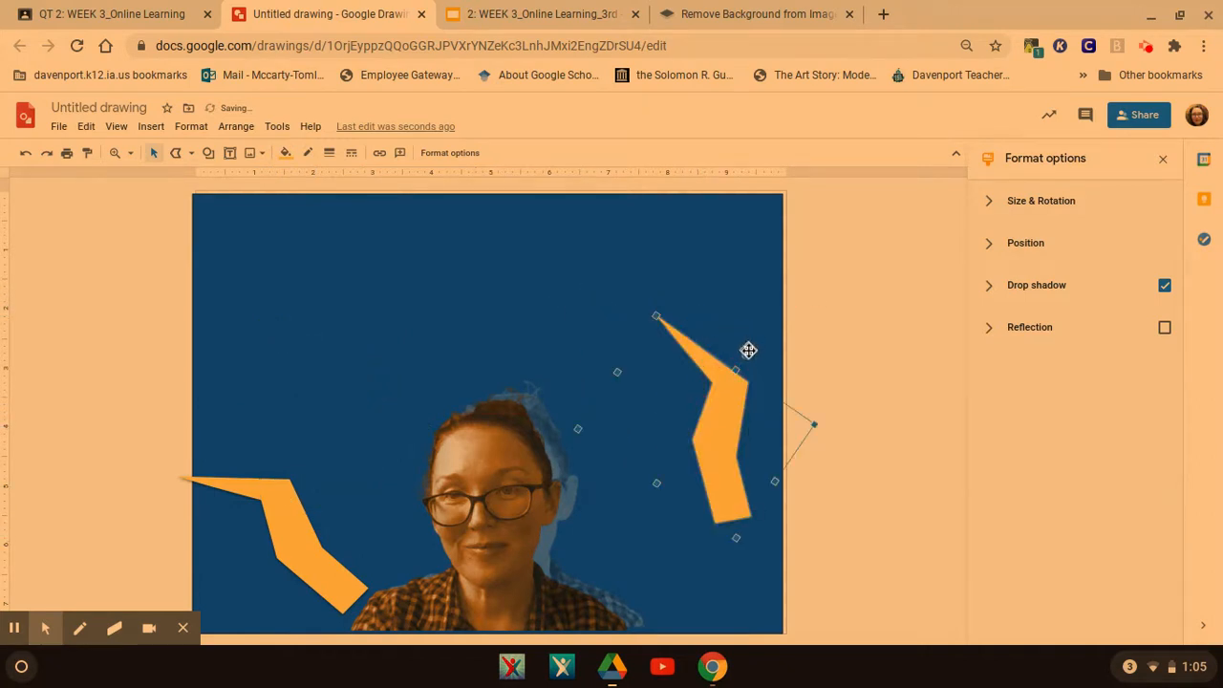
left_click(778, 392)
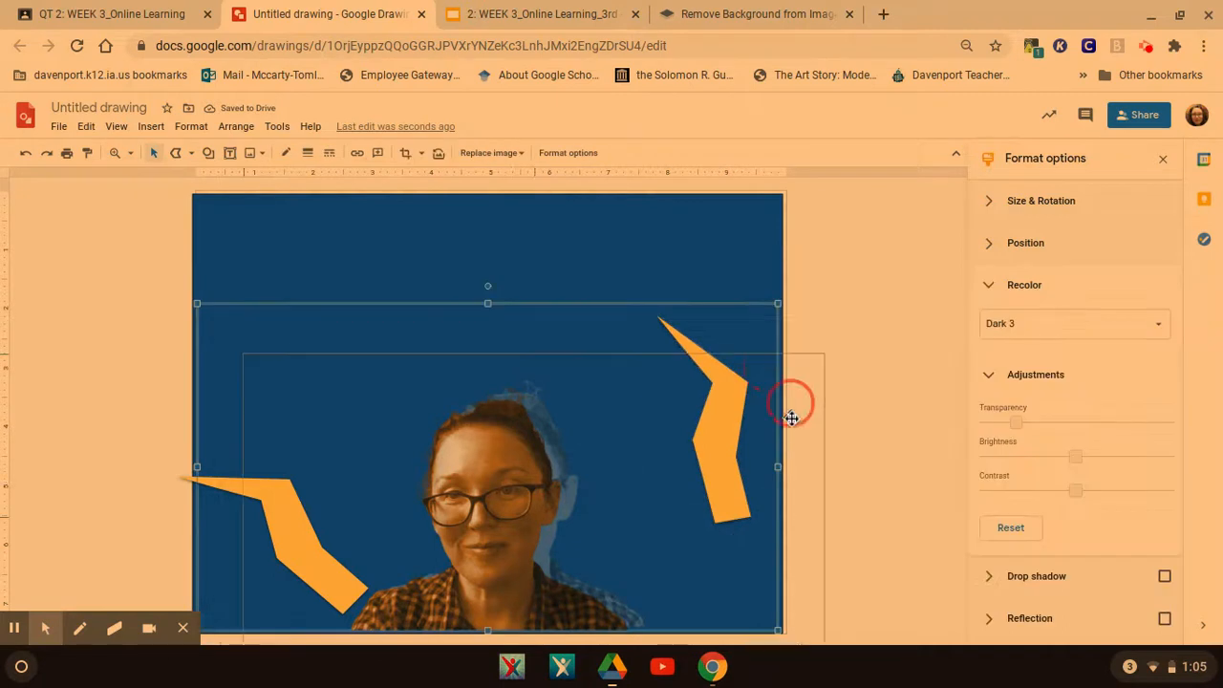
left_click_drag(751, 362, 743, 347)
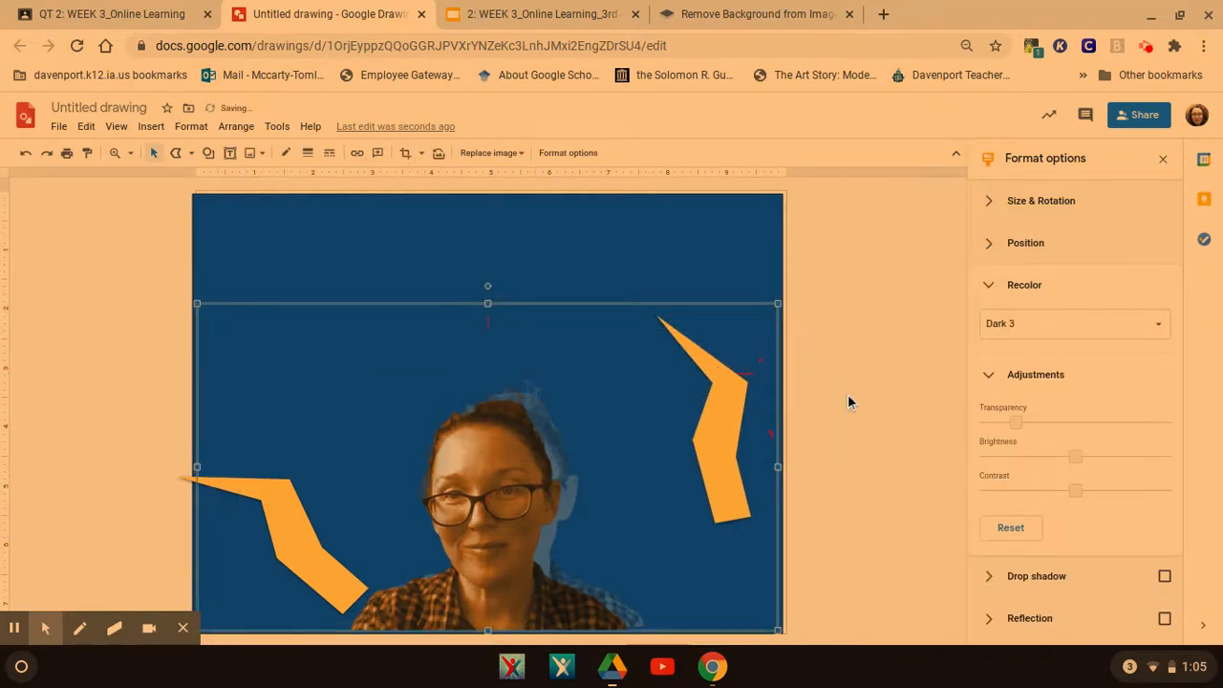
left_click(806, 413)
left_click(732, 404)
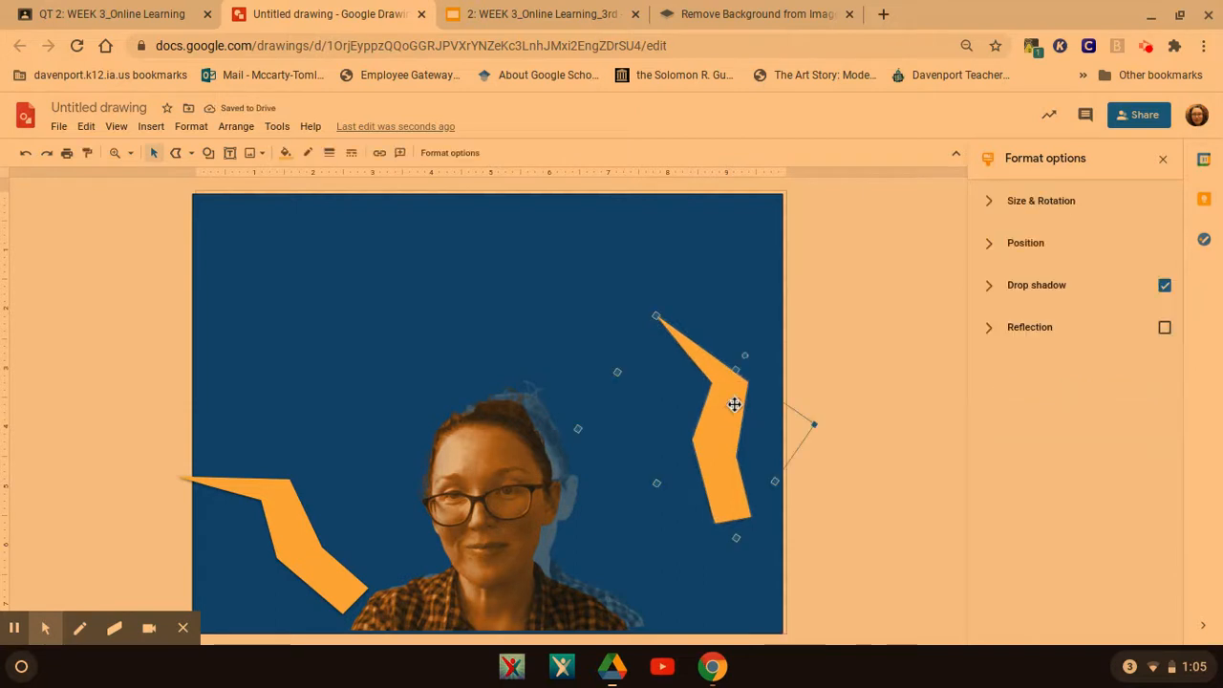